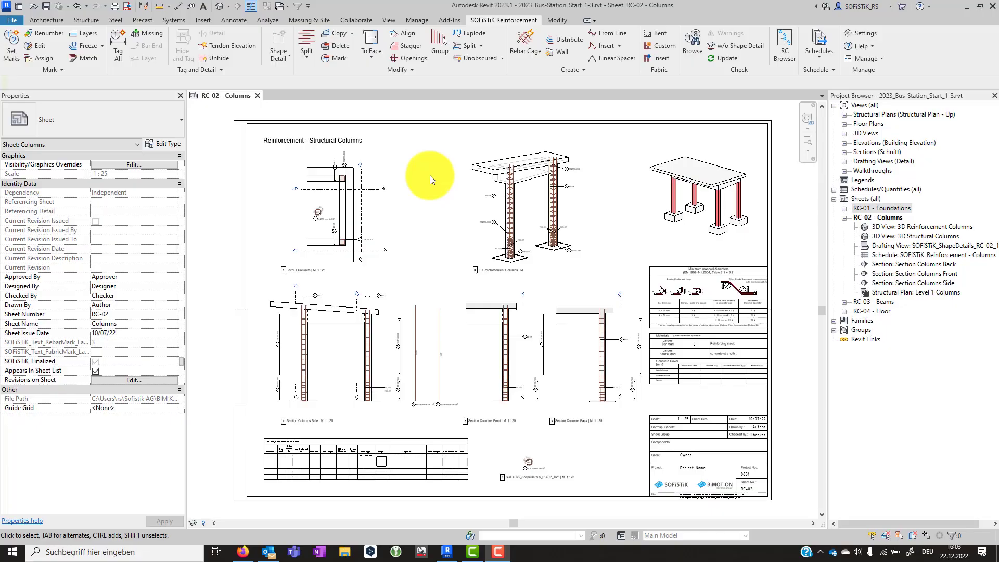
# Step: Move the RC-01 rebar tag to the left of the column in the 3D reinforcement columns view
pyautogui.doubleClick(524, 224)
pyautogui.scroll(5, 526, 229)
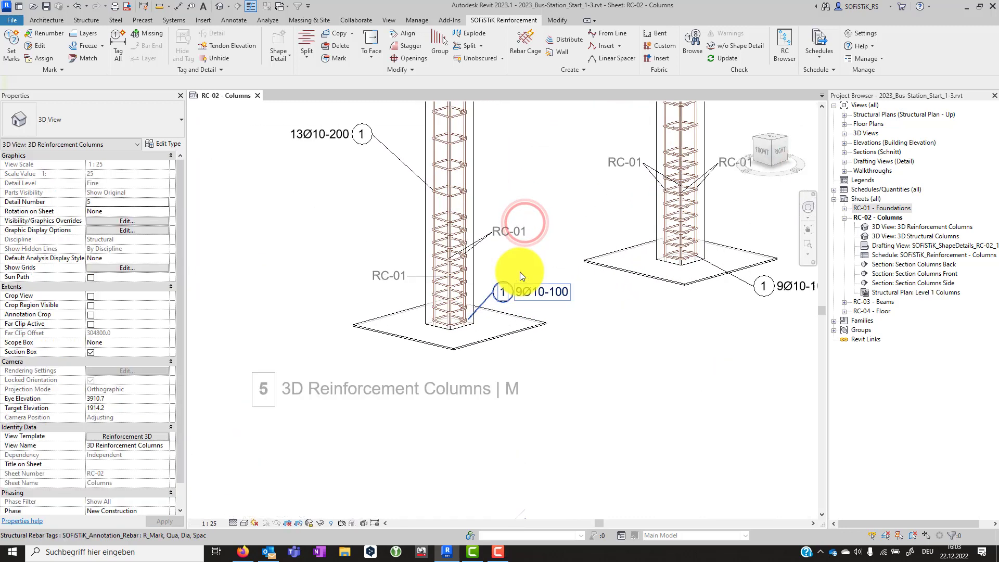
pyautogui.click(374, 275)
pyautogui.moveTo(387, 288); pyautogui.dragTo(401, 215)
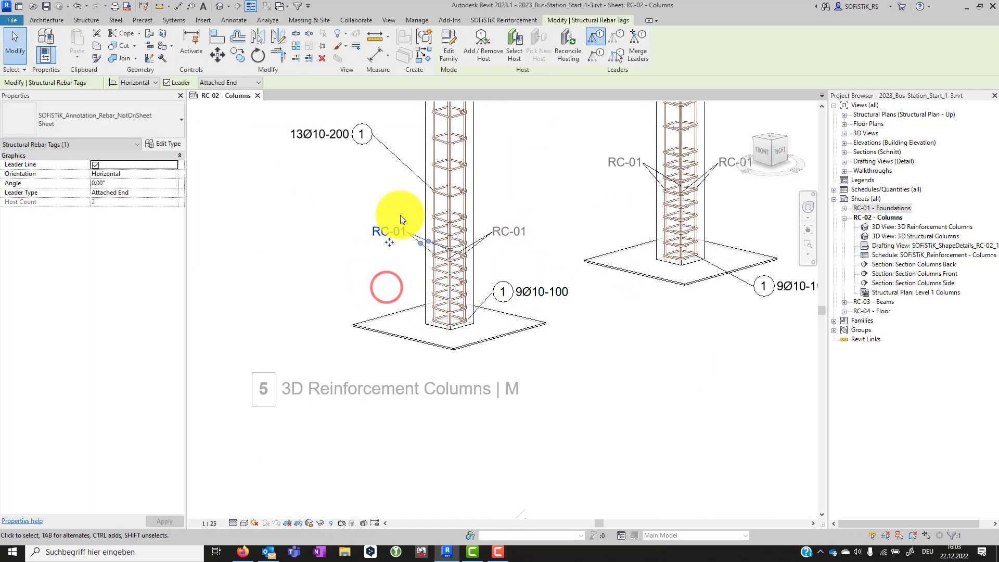
pyautogui.scroll(3, 414, 199)
pyautogui.scroll(2, 415, 200)
pyautogui.click(397, 204)
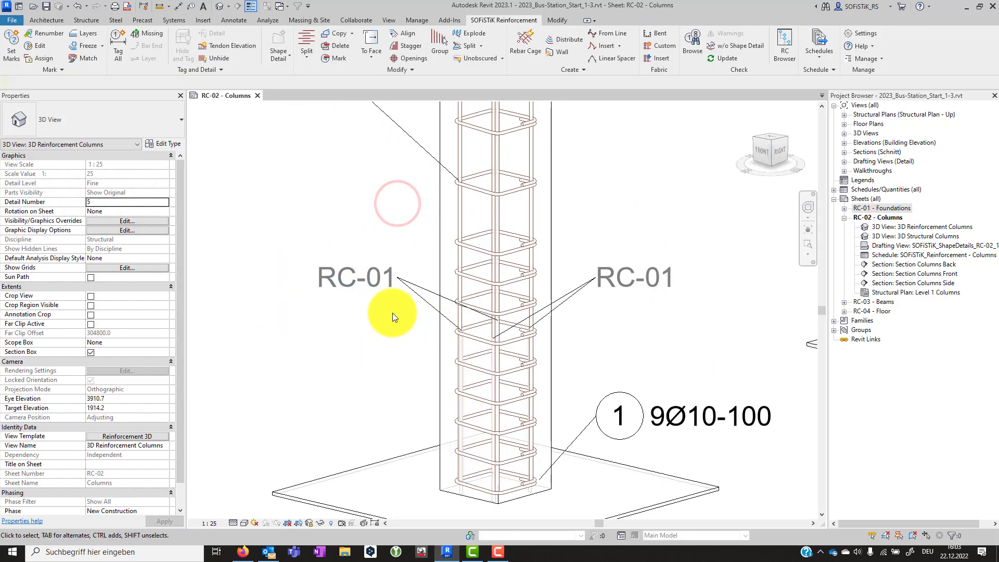
# Step: Zoom in and select an RC-01 column bar to inspect it
pyautogui.scroll(1, 486, 410)
pyautogui.scroll(2, 487, 411)
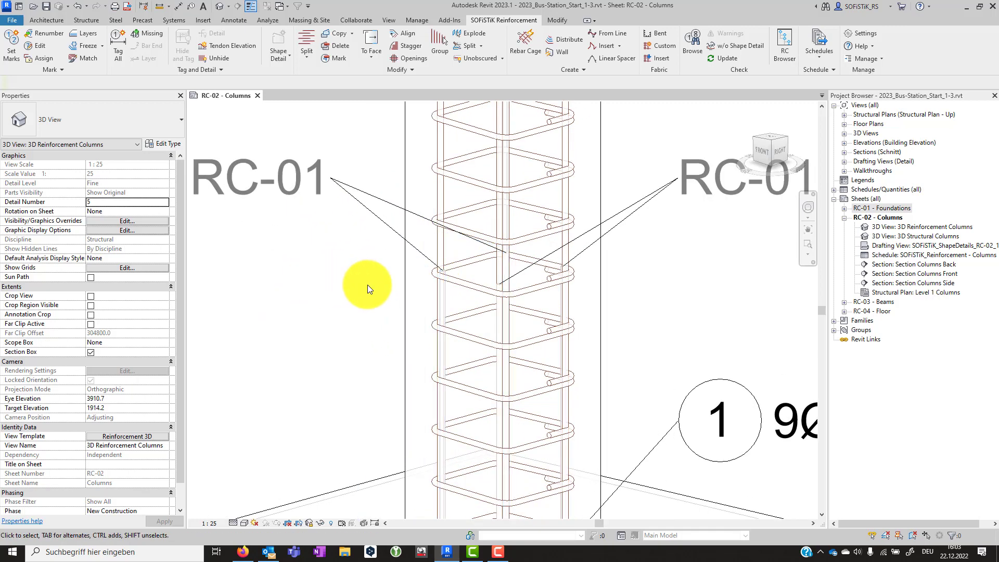
pyautogui.click(439, 298)
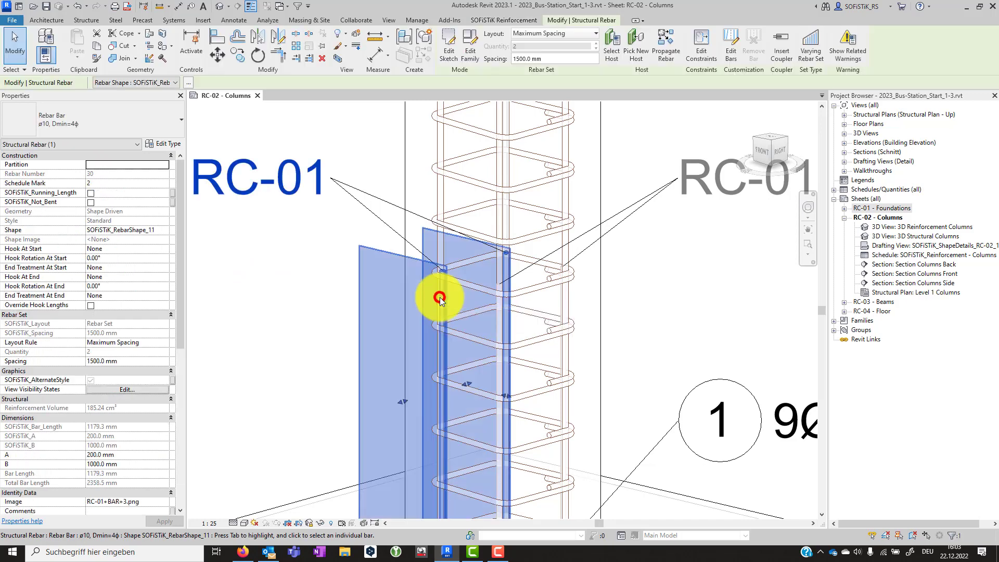
pyautogui.scroll(-2, 442, 294)
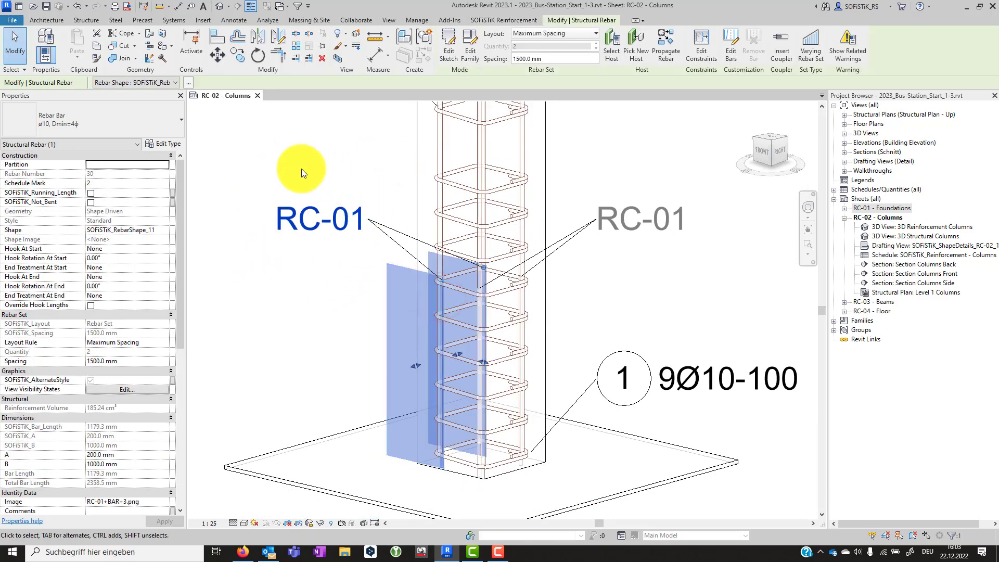
# Step: Open sheet RC-01 - Foundations and zoom around its 3D foundation reinforcement cage
pyautogui.doubleClick(887, 206)
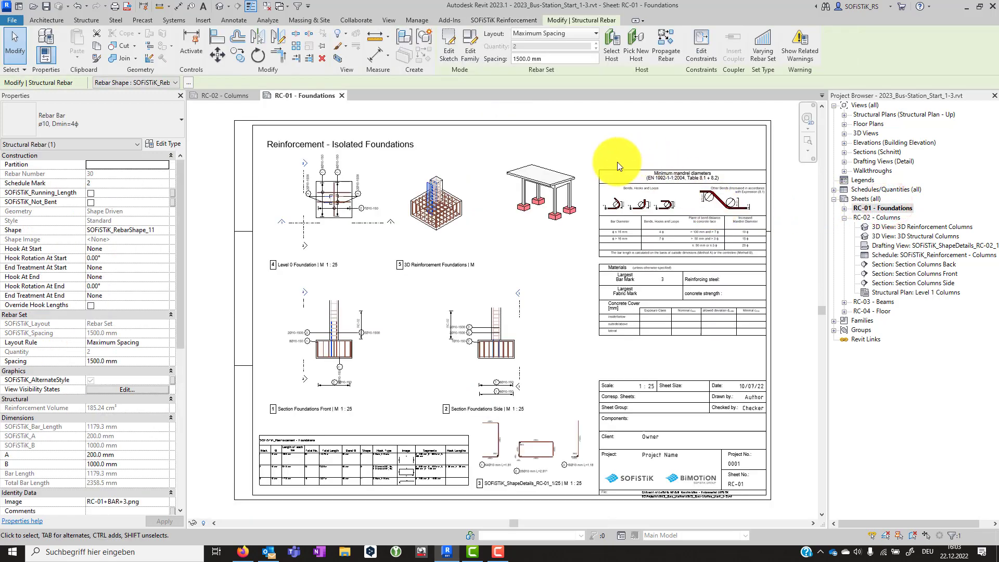
pyautogui.scroll(3, 586, 158)
pyautogui.scroll(2, 577, 184)
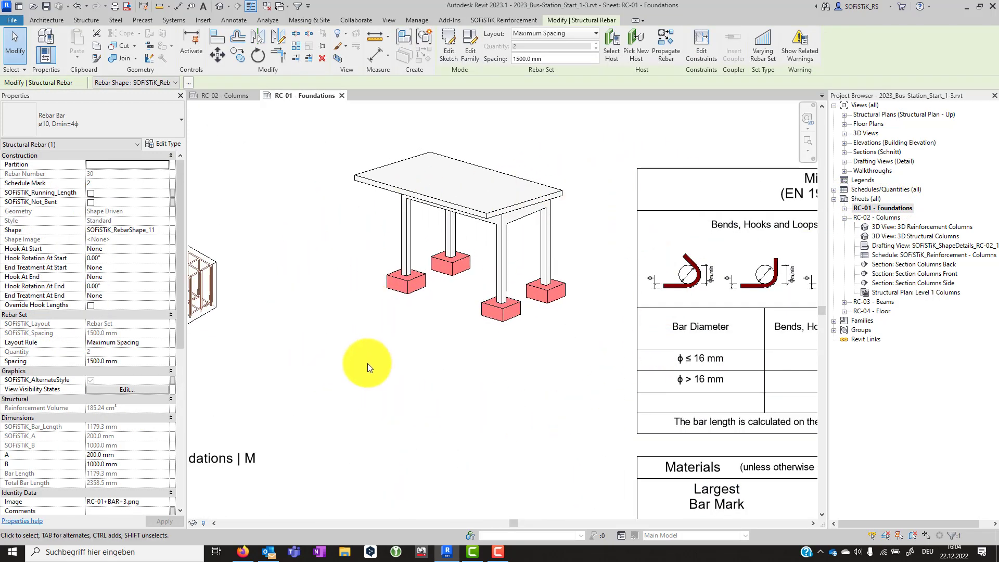
pyautogui.scroll(-2, 371, 366)
pyautogui.scroll(-2, 664, 274)
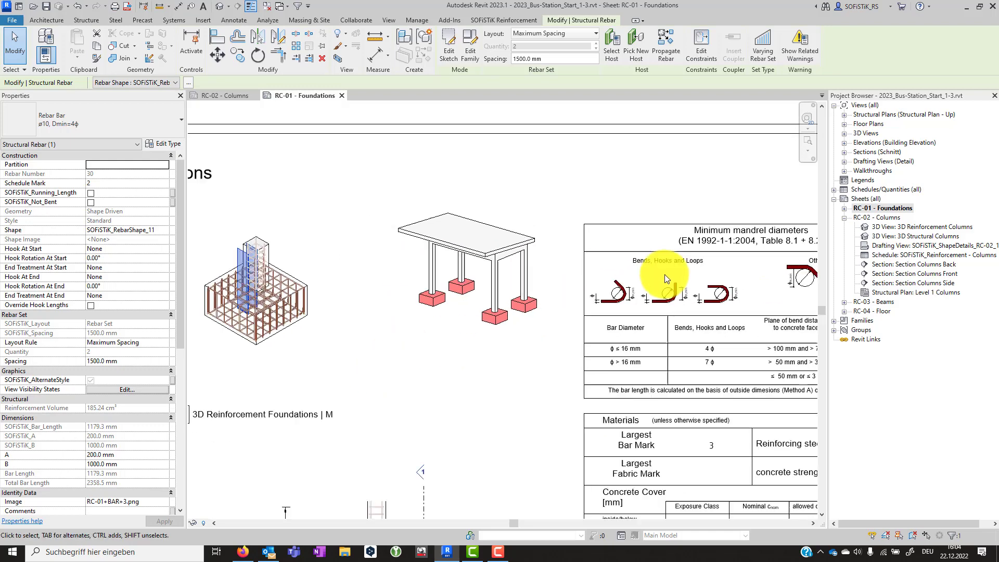
pyautogui.scroll(-2, 641, 263)
pyautogui.scroll(3, 198, 219)
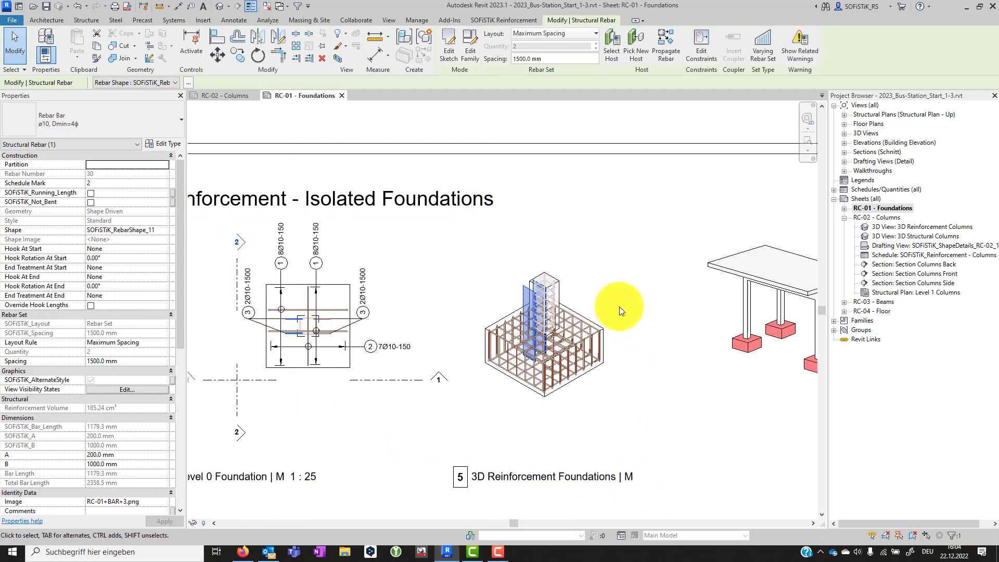
# Step: Review the bar's Properties down to Identity Data, then clear the rebar selection
pyautogui.scroll(-2, 53, 370)
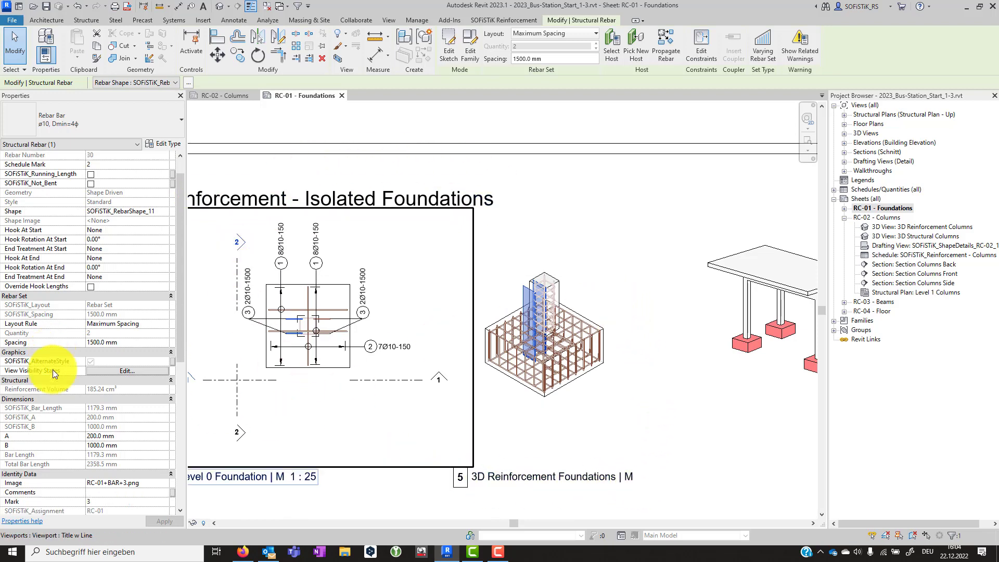
pyautogui.scroll(-2, 51, 359)
pyautogui.scroll(-4, 47, 333)
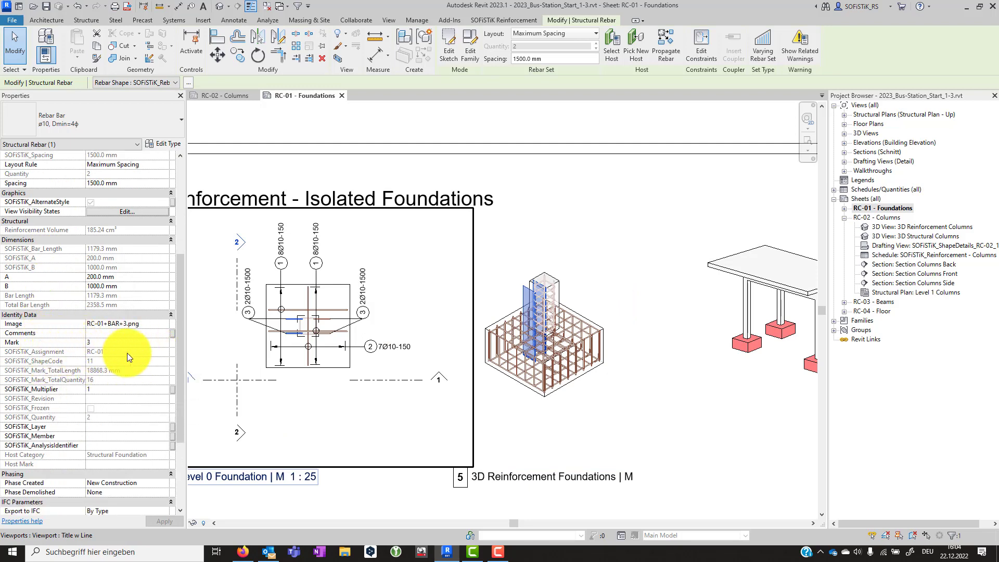
pyautogui.scroll(2, 627, 322)
pyautogui.scroll(1, 627, 322)
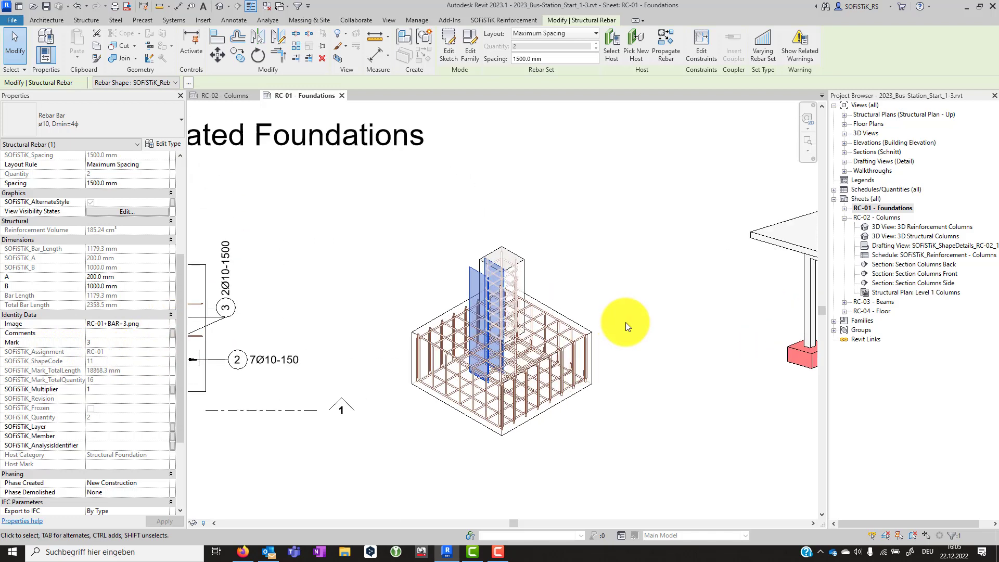
pyautogui.scroll(1, 624, 323)
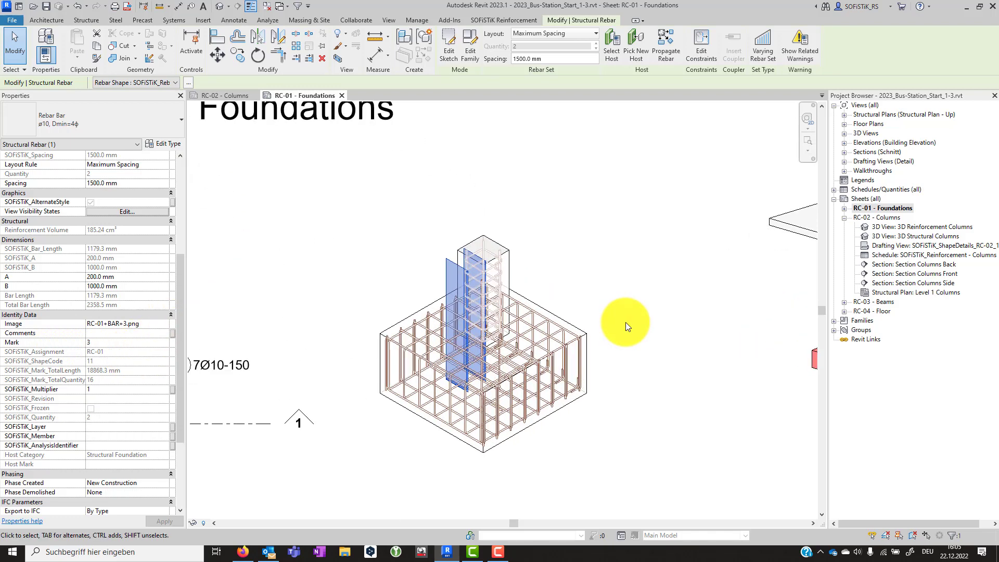
pyautogui.click(614, 281)
pyautogui.scroll(1, 594, 284)
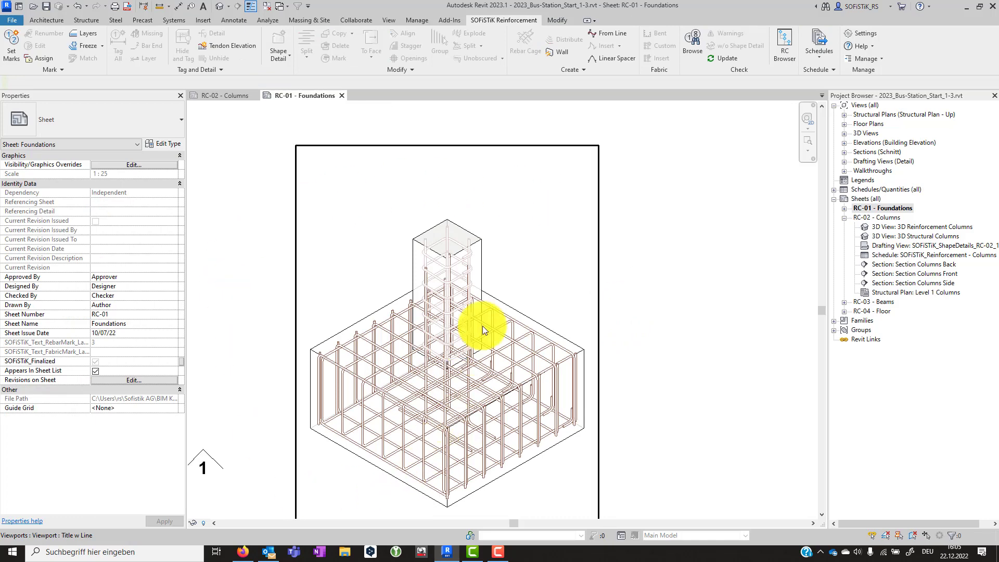
# Step: Activate the 3D foundation view and confirm the column stirrups' SOFiSTiK_Assignment is RC-02
pyautogui.scroll(1, 522, 271)
pyautogui.scroll(1, 522, 271)
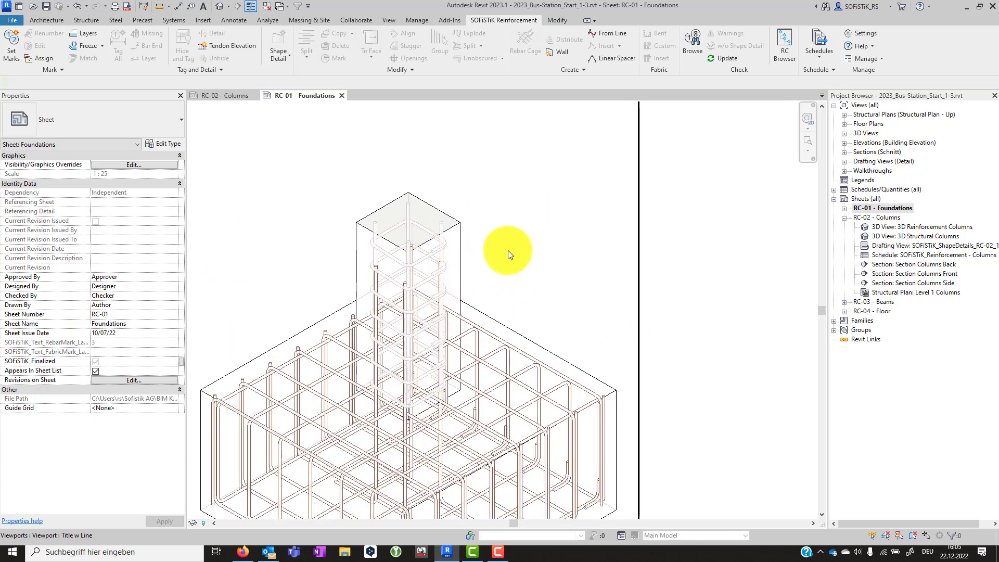
pyautogui.doubleClick(509, 251)
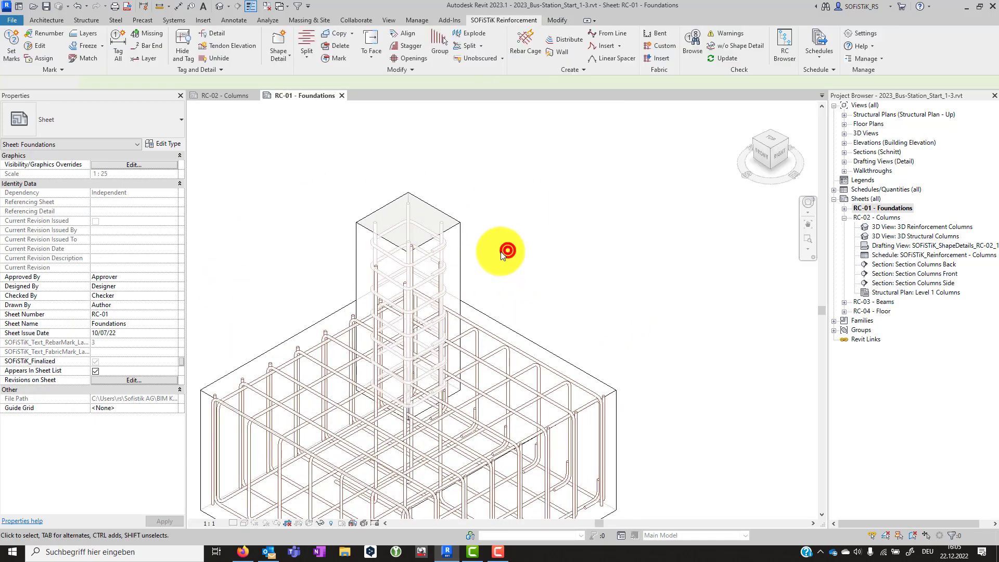
pyautogui.click(417, 259)
pyautogui.scroll(-5, 105, 299)
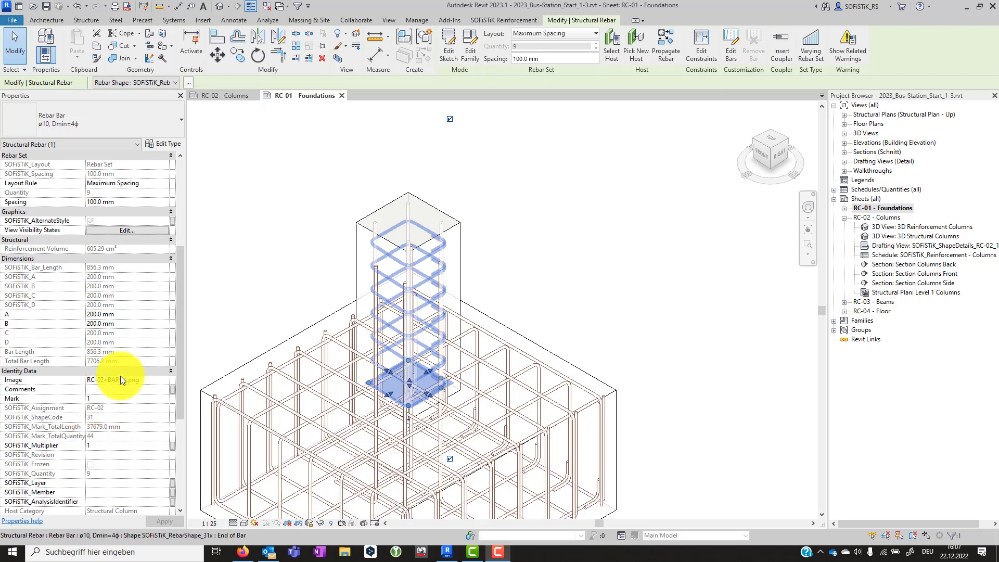
pyautogui.click(235, 280)
pyautogui.click(503, 19)
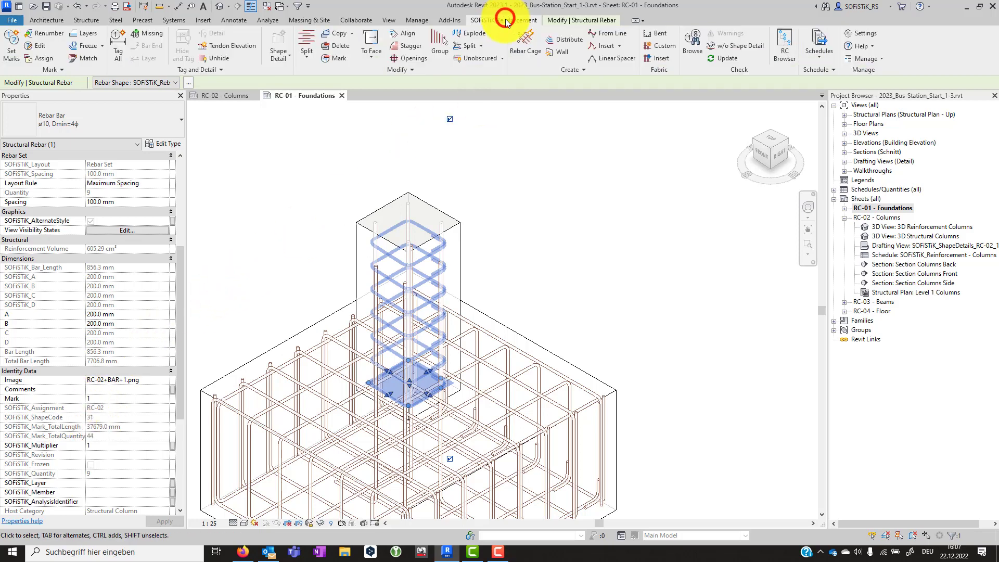
pyautogui.click(640, 243)
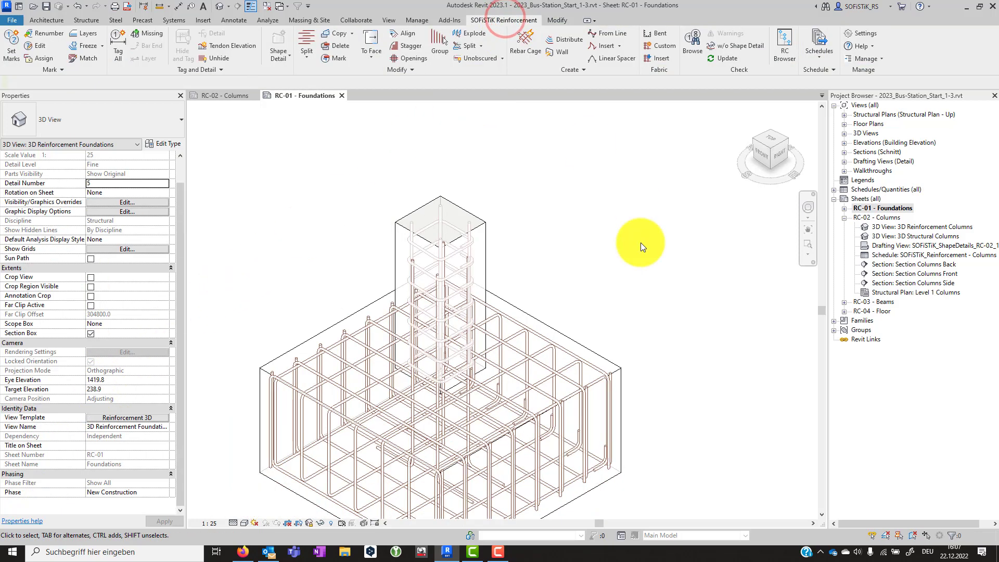
# Step: Assign the visible foundation reinforcement to RC-01 - Foundations with Keep revision(s) selected
pyautogui.click(41, 57)
pyautogui.moveTo(161, 103); pyautogui.dragTo(331, 113)
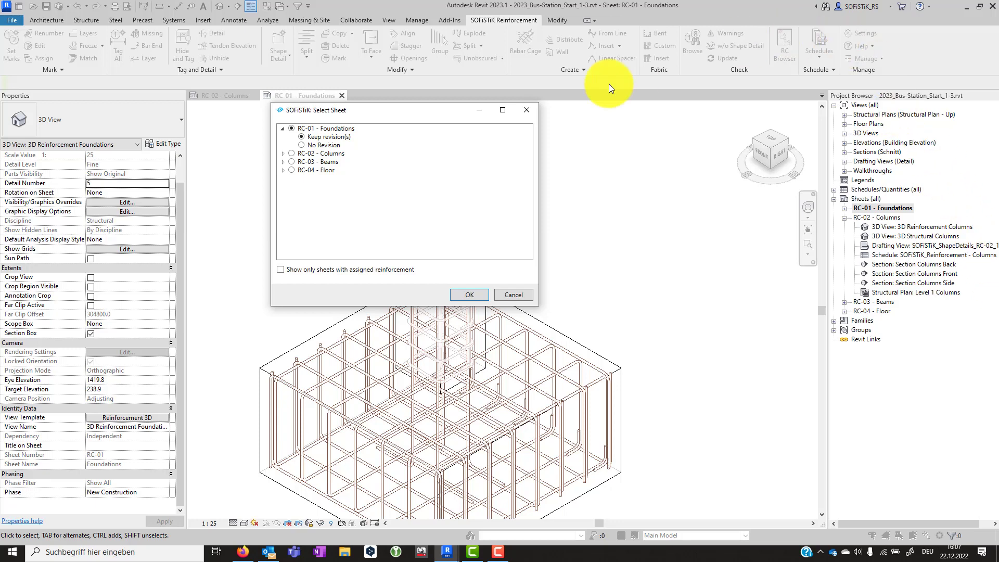
pyautogui.moveTo(437, 112); pyautogui.dragTo(409, 146)
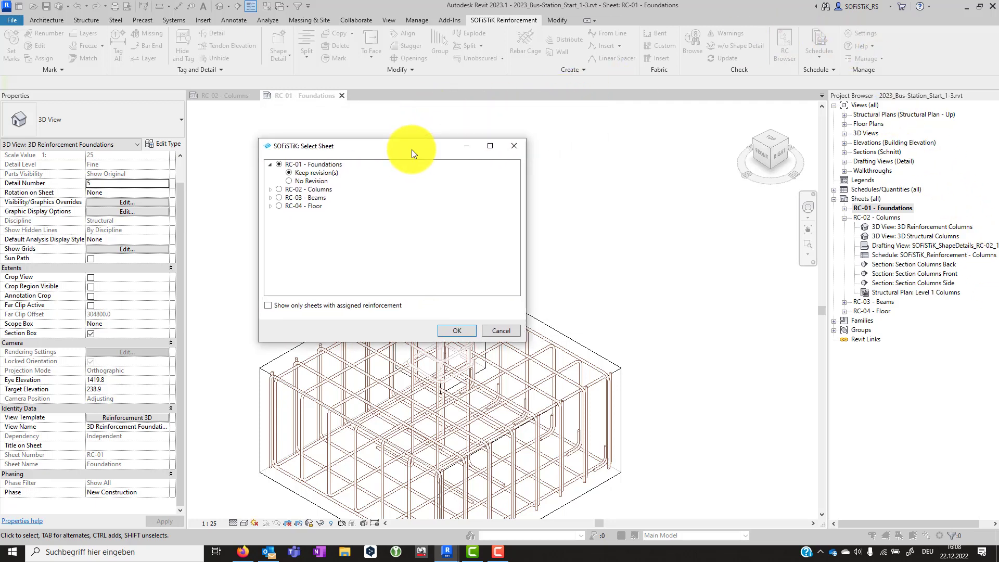
pyautogui.moveTo(411, 149); pyautogui.dragTo(854, 114)
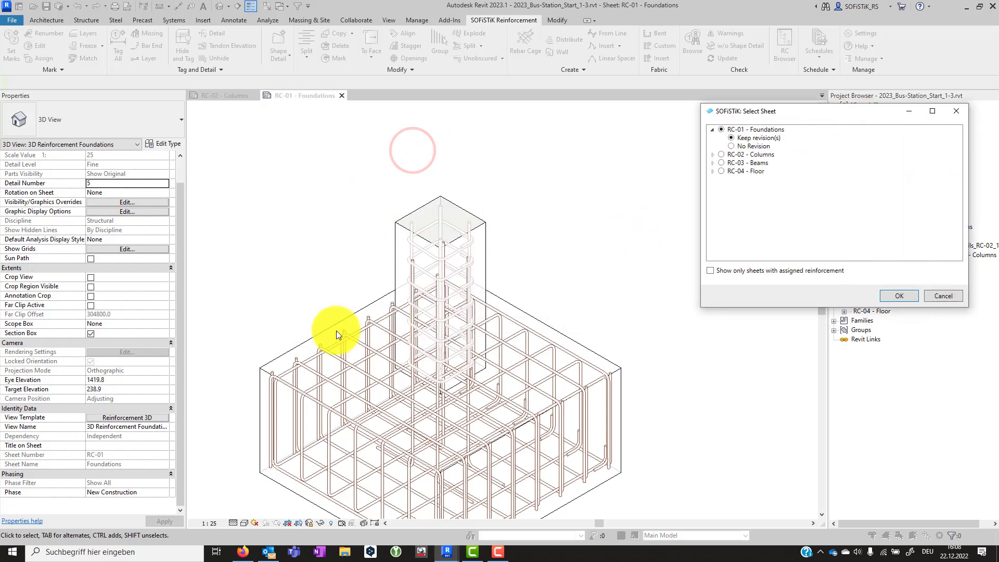
pyautogui.click(939, 296)
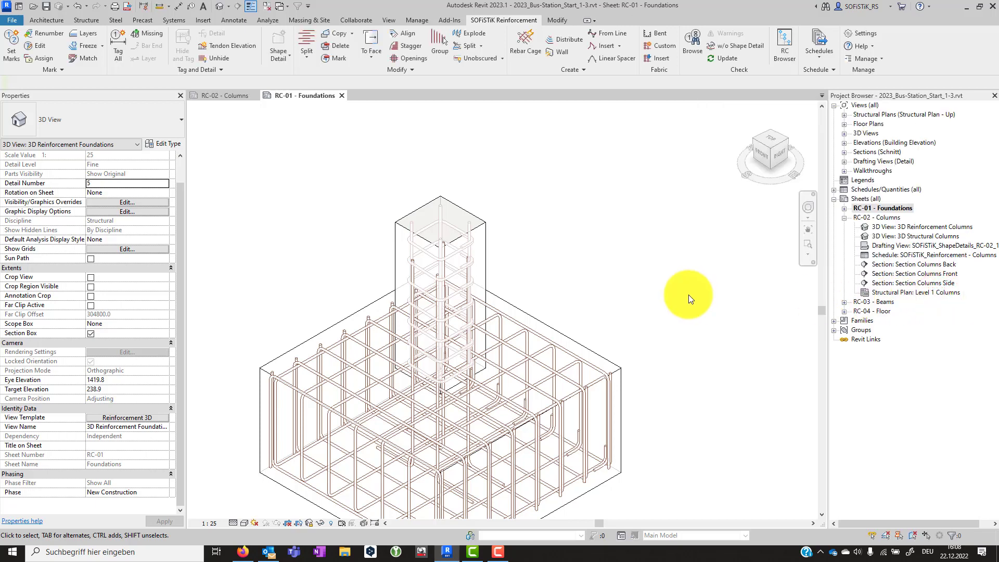
# Step: Set SOFiSTiK mark settings to Marks per Sheet with Minimum Digits for Marks 2
pyautogui.click(809, 246)
pyautogui.click(861, 33)
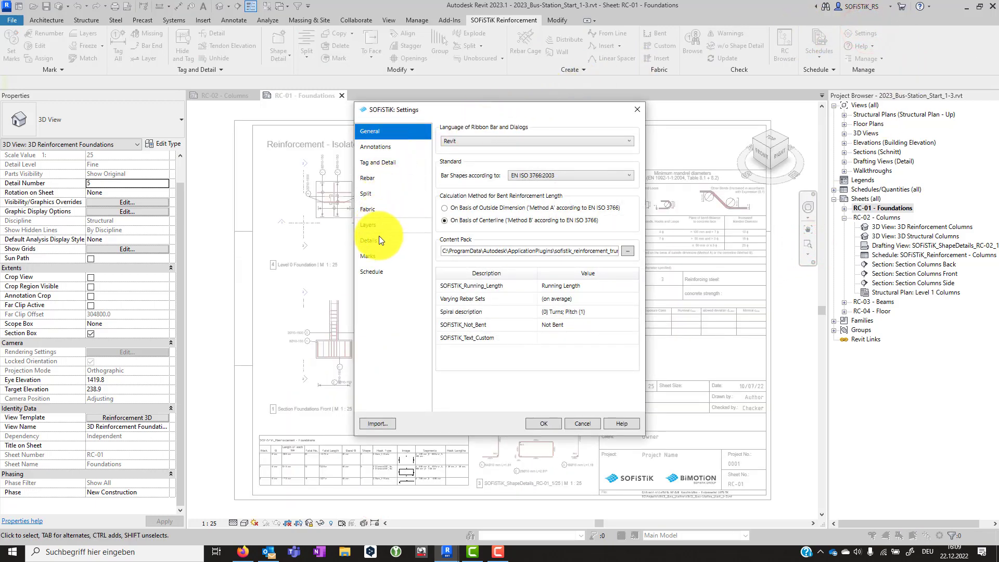
pyautogui.click(376, 252)
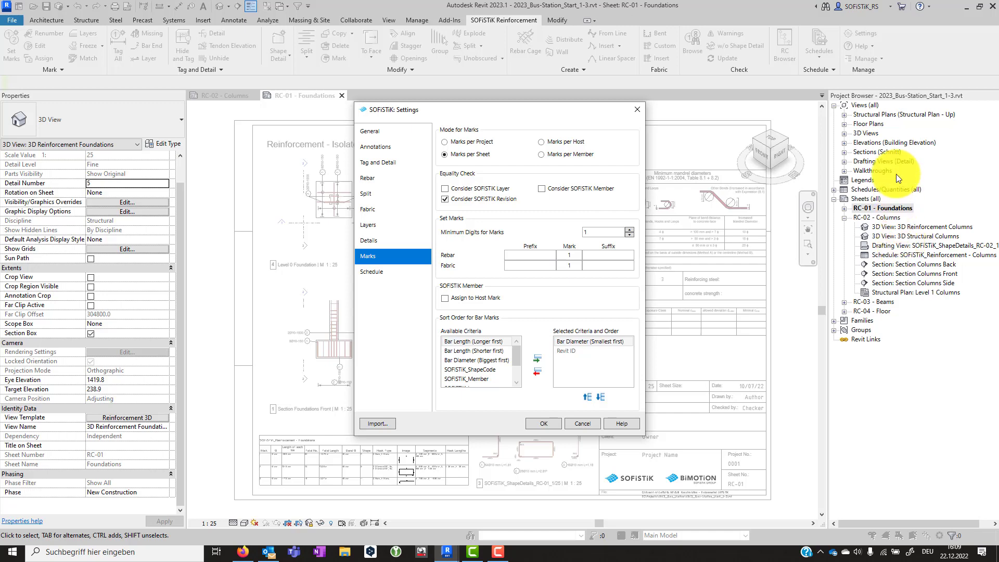
pyautogui.click(604, 230)
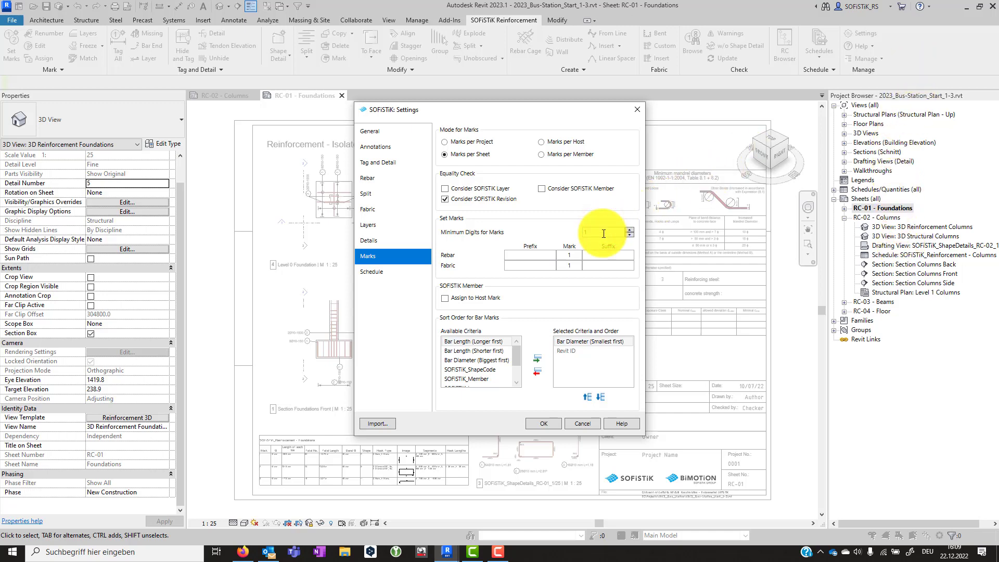
pyautogui.click(597, 230)
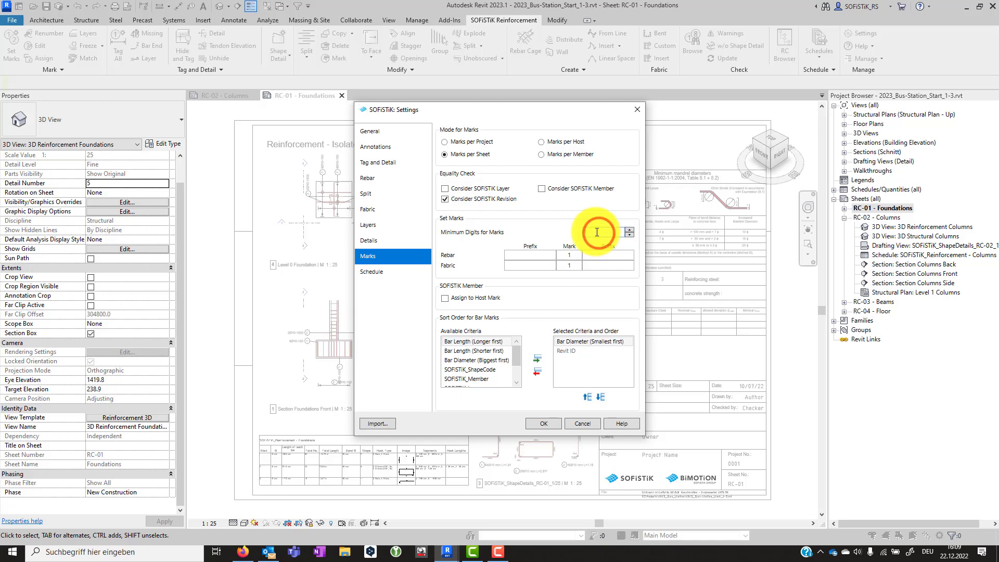
pyautogui.click(596, 232)
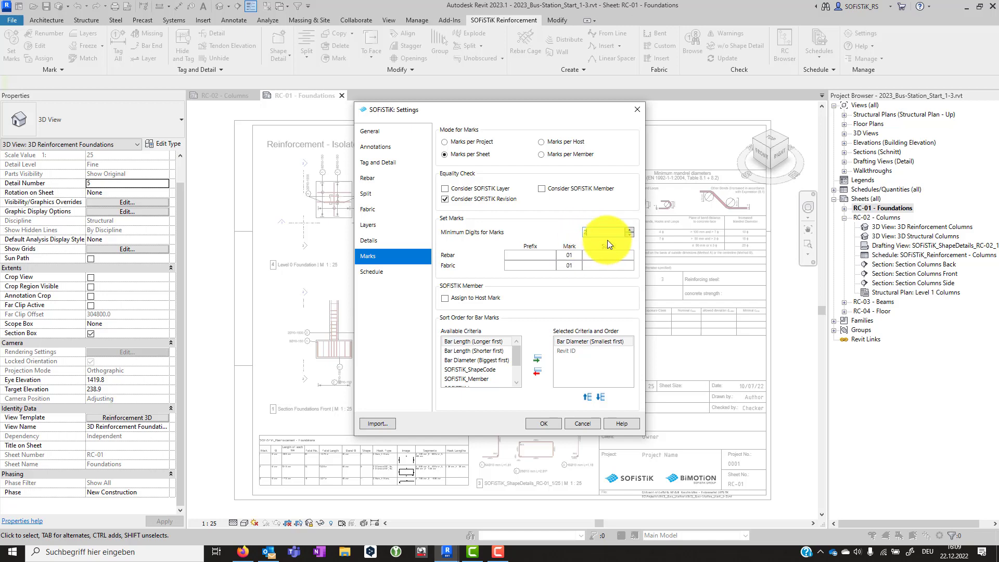
pyautogui.click(543, 423)
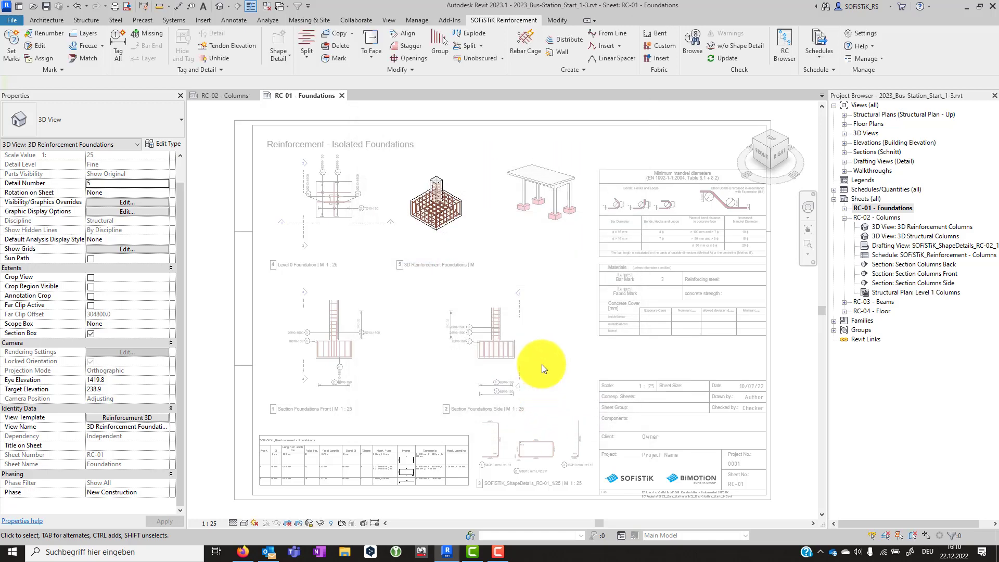
# Step: Renew all rebar marks on sheet RC-01 starting at 1, producing marks 01, 02 and 03
pyautogui.scroll(2, 281, 171)
pyautogui.scroll(1, 281, 163)
pyautogui.scroll(1, 336, 152)
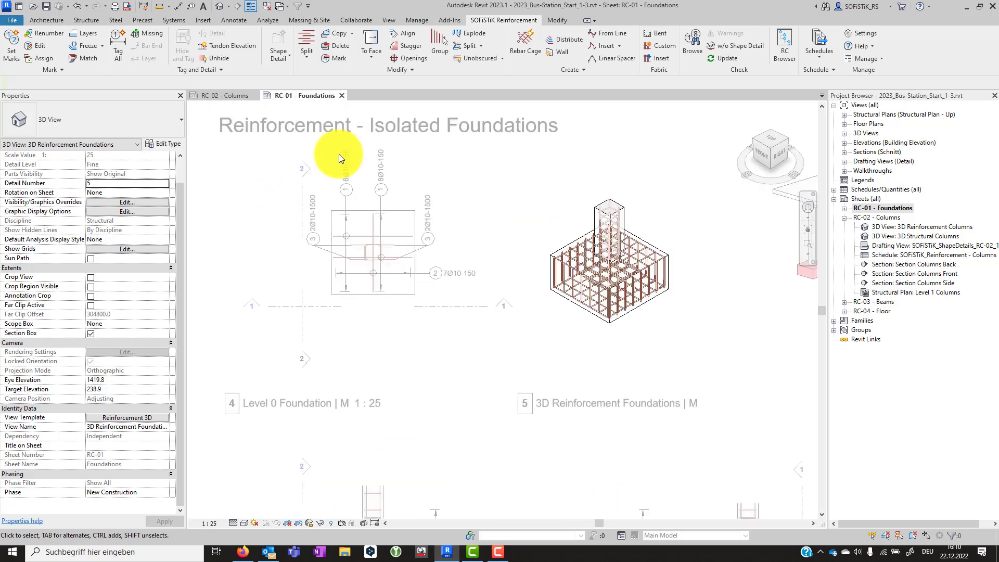
pyautogui.doubleClick(463, 196)
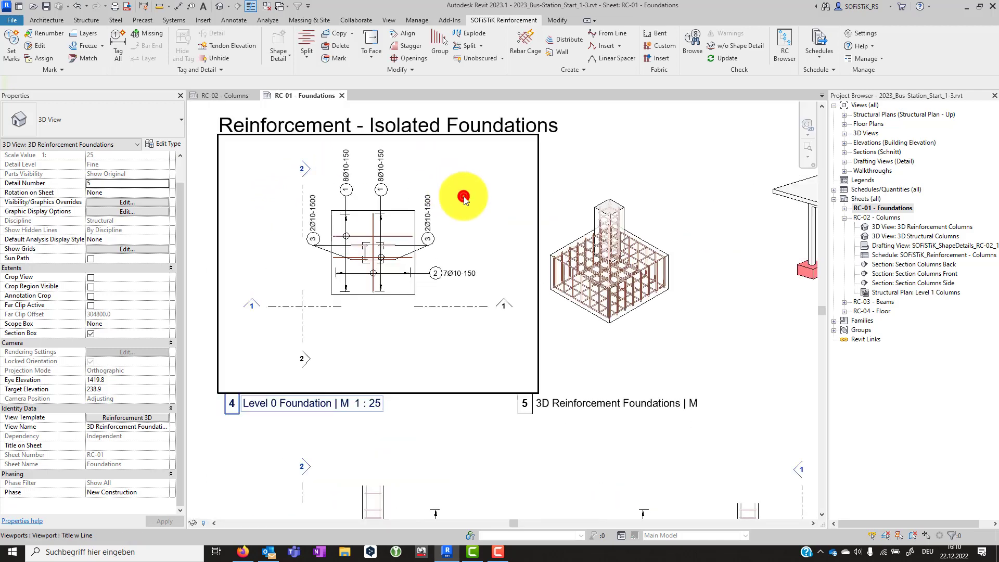
pyautogui.scroll(2, 436, 161)
pyautogui.scroll(-1, 436, 162)
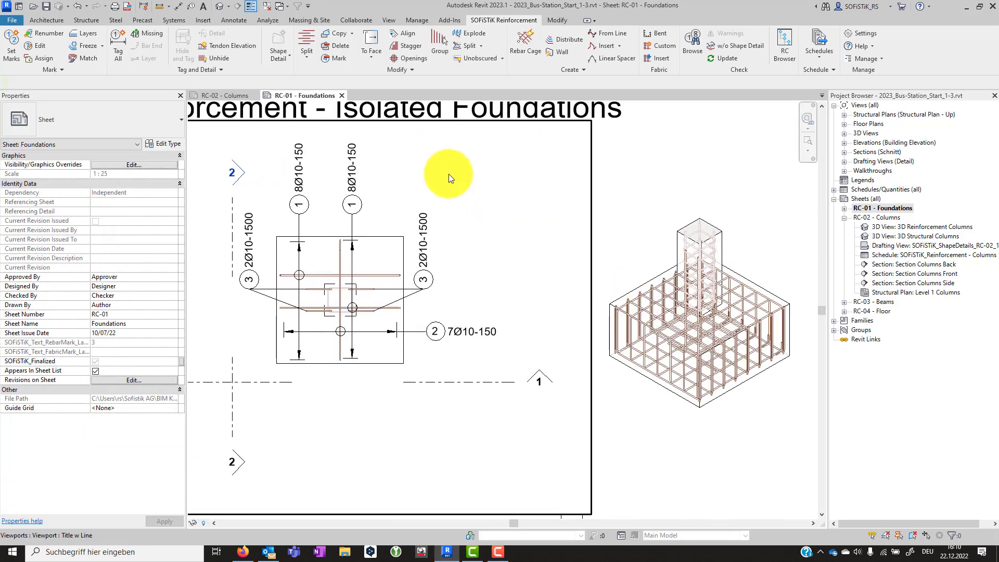
pyautogui.scroll(-1, 449, 174)
pyautogui.click(307, 123)
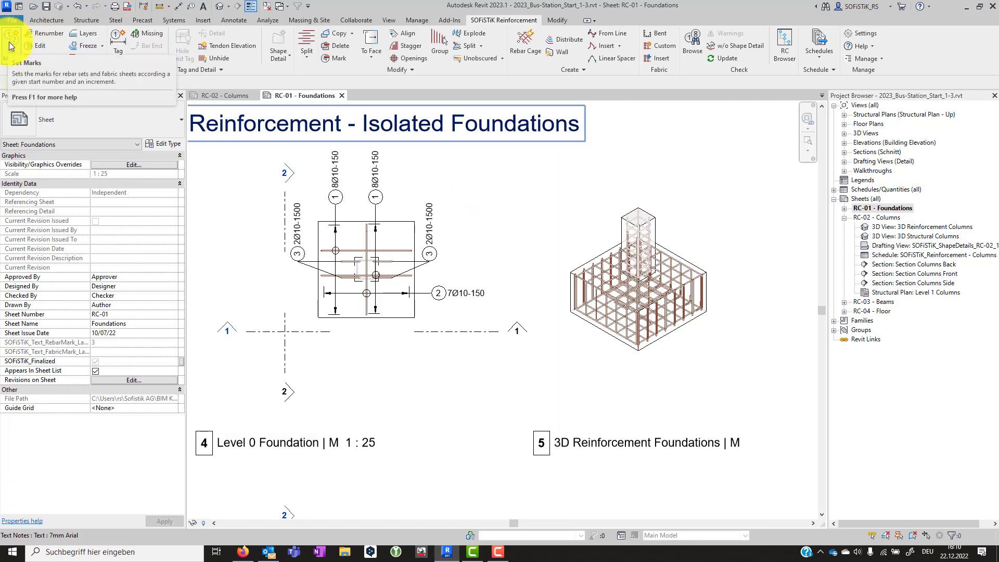
pyautogui.click(17, 46)
pyautogui.moveTo(97, 35); pyautogui.dragTo(114, 174)
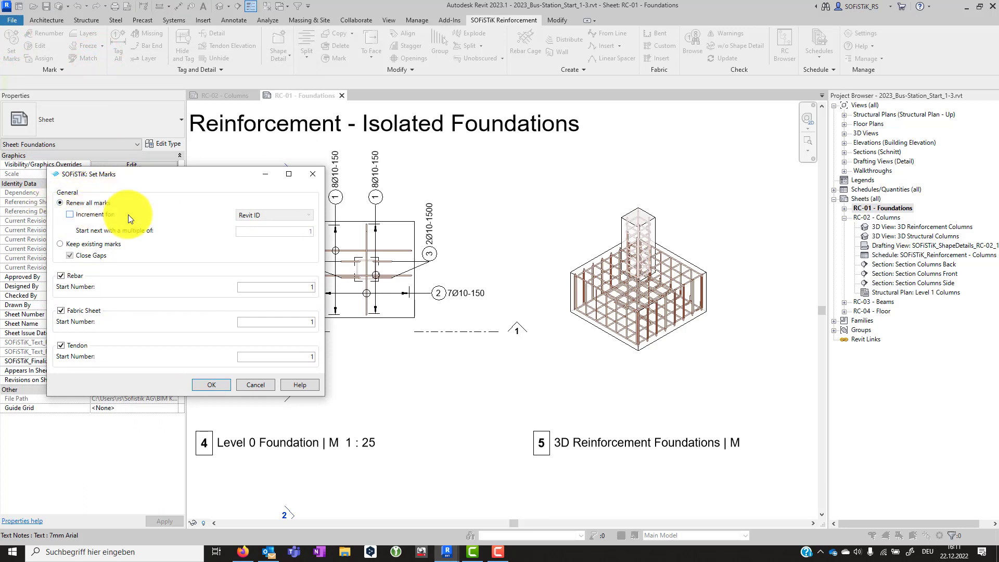
pyautogui.click(199, 384)
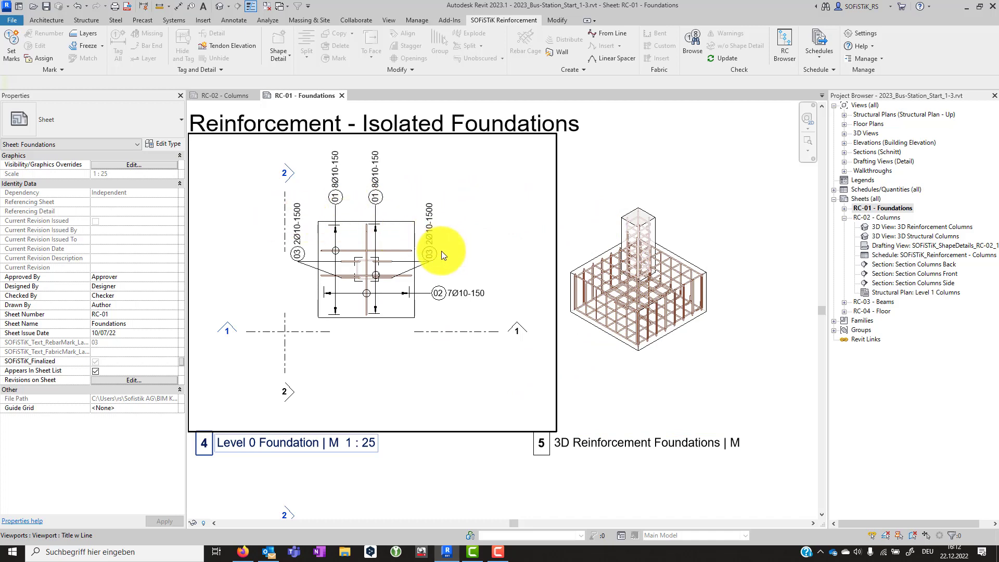
# Step: Activate the Section Foundations Front view, zoom to the footing and start Bar End tagging
pyautogui.scroll(-2, 441, 250)
pyautogui.scroll(-2, 428, 195)
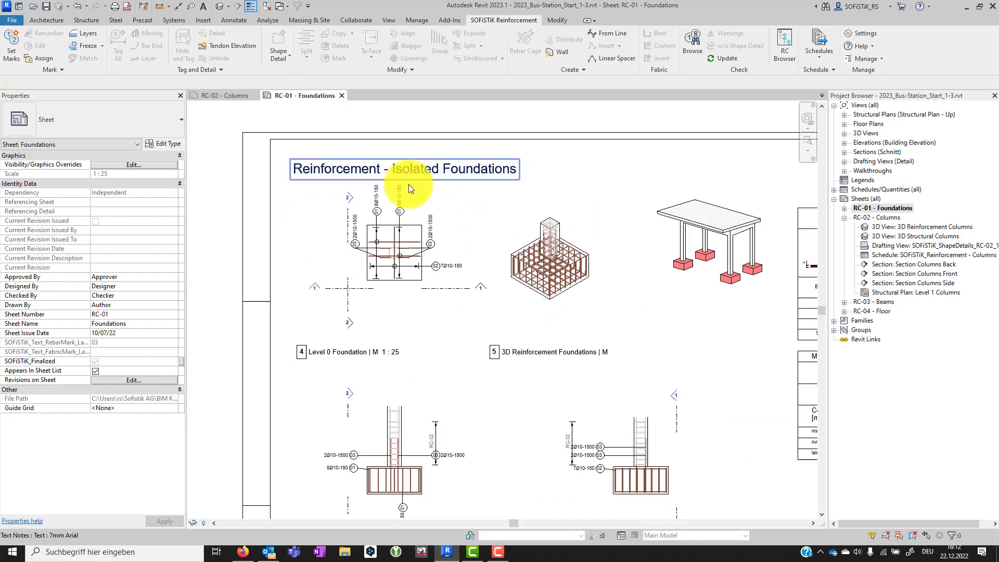
pyautogui.scroll(-2, 408, 185)
pyautogui.scroll(2, 441, 462)
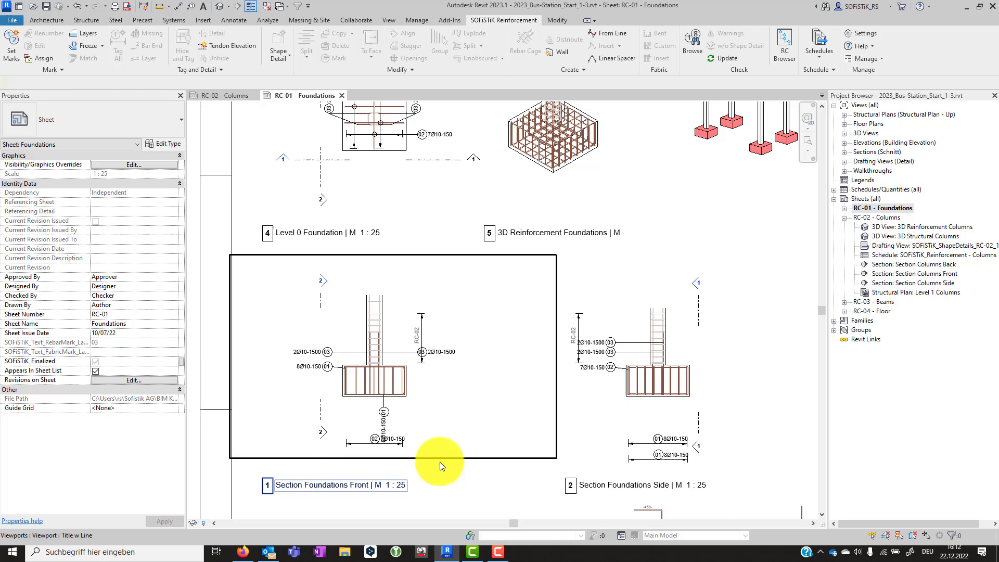
pyautogui.doubleClick(439, 399)
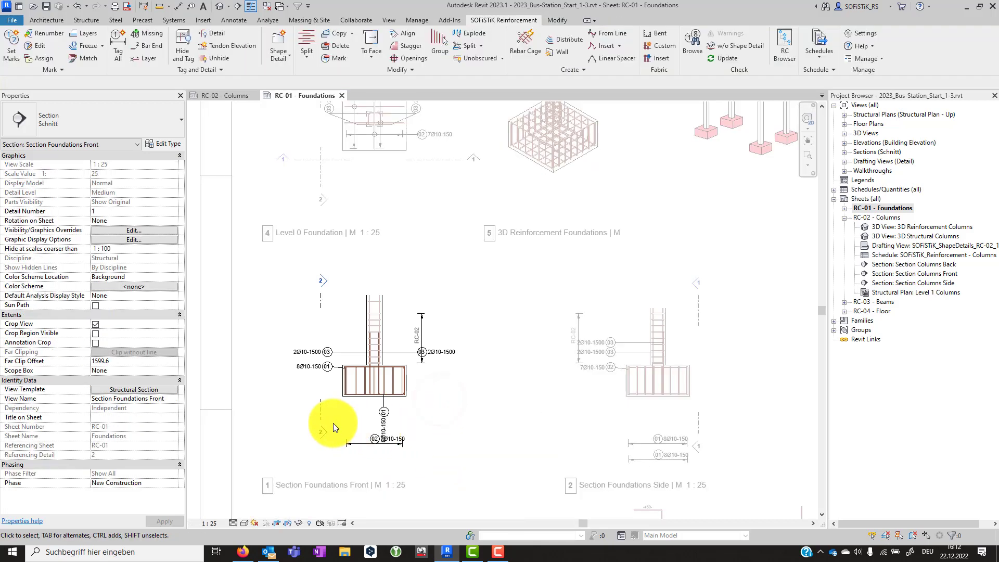
pyautogui.scroll(1, 331, 424)
pyautogui.scroll(2, 335, 452)
pyautogui.scroll(1, 335, 451)
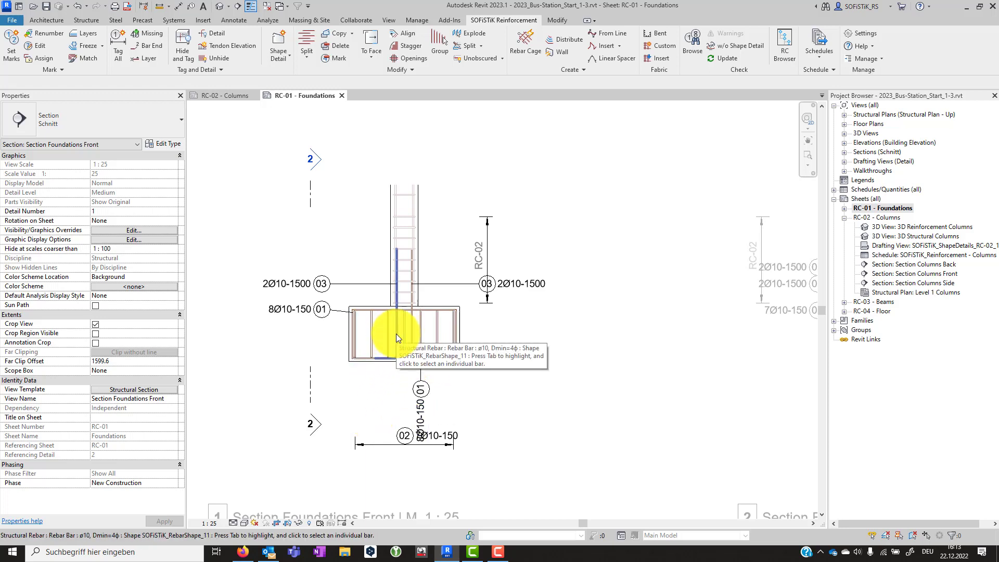
pyautogui.click(140, 50)
pyautogui.scroll(2, 365, 367)
pyautogui.scroll(2, 379, 362)
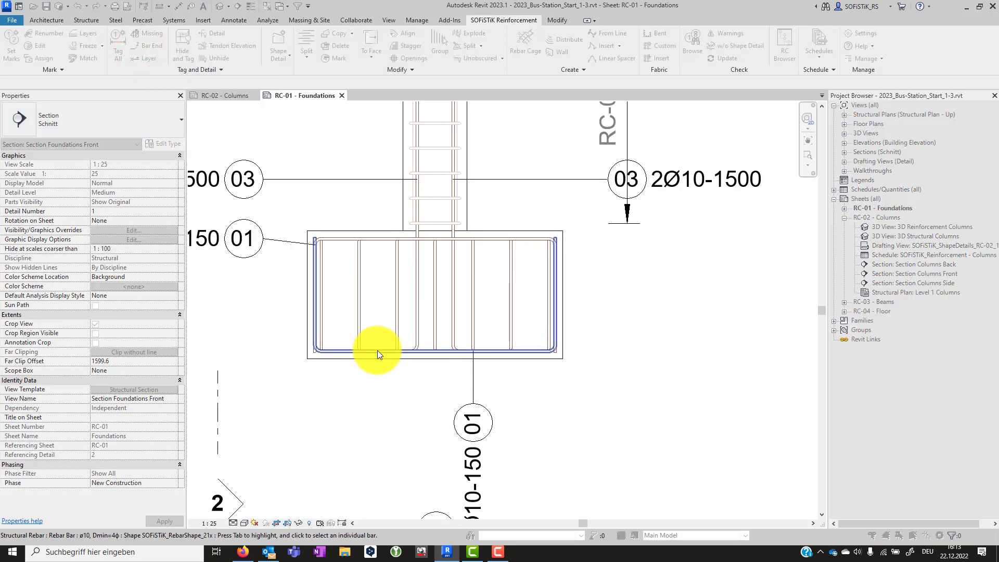
pyautogui.press('Tab')
# Step: Place 03 bar-end marks on the lower ends of both column starter bars
pyautogui.click(380, 350)
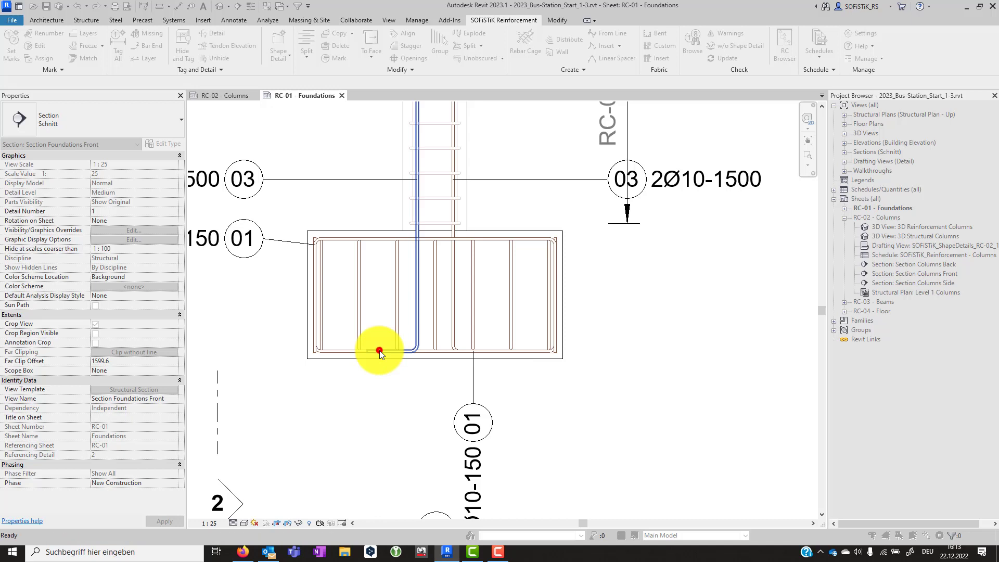
pyautogui.click(355, 373)
pyautogui.press('Tab')
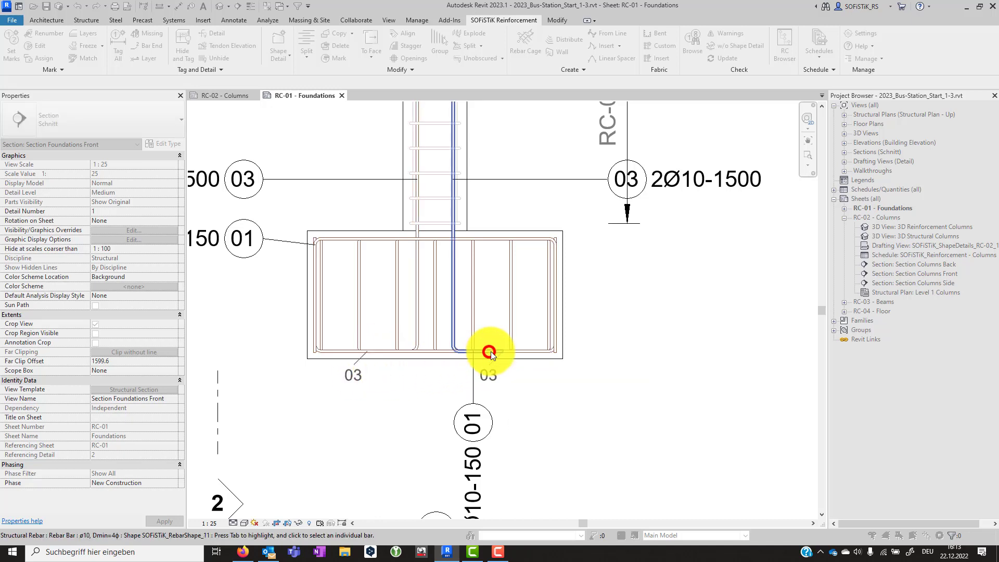
pyautogui.click(491, 351)
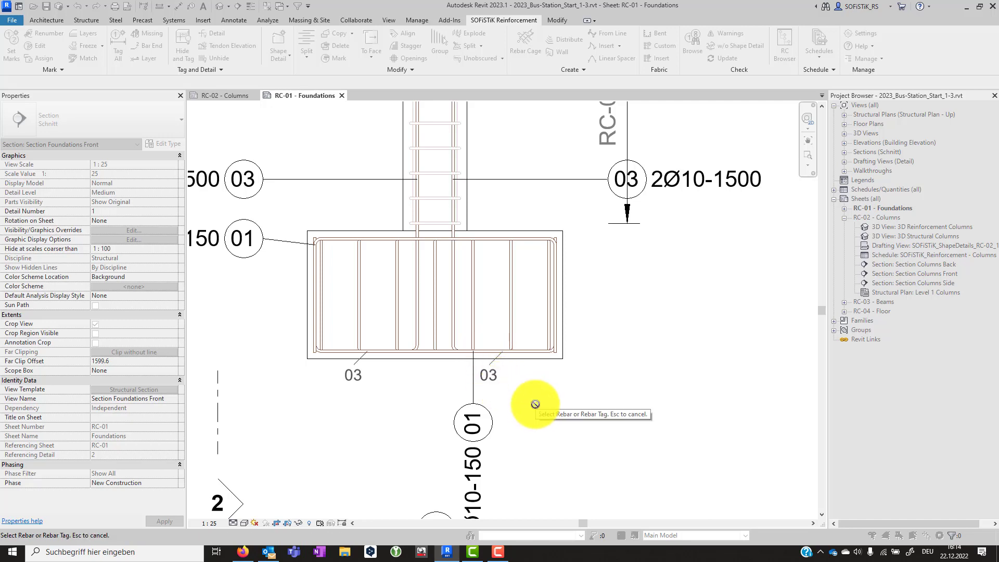
pyautogui.scroll(-1, 555, 404)
pyautogui.scroll(-1, 555, 403)
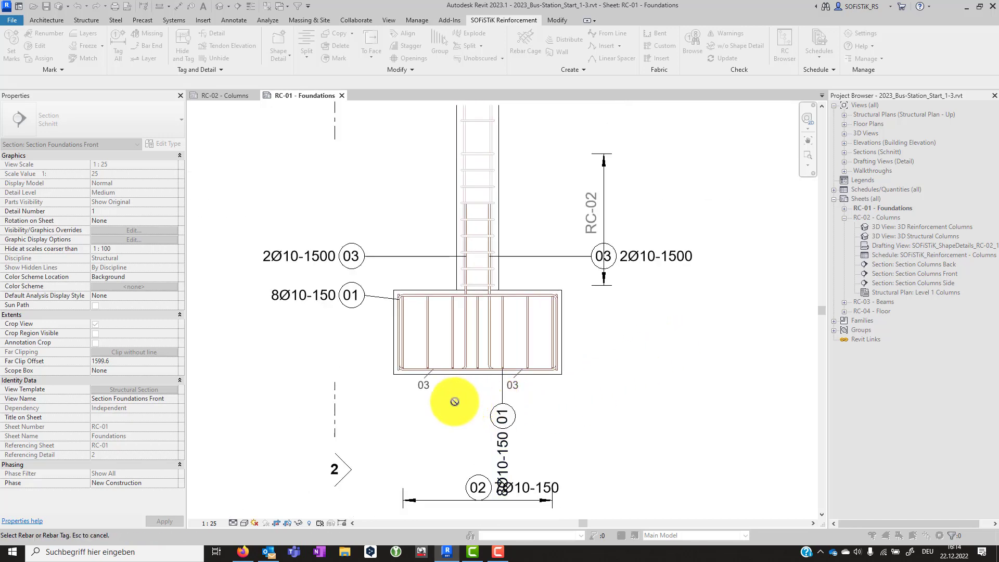
pyautogui.scroll(1, 453, 401)
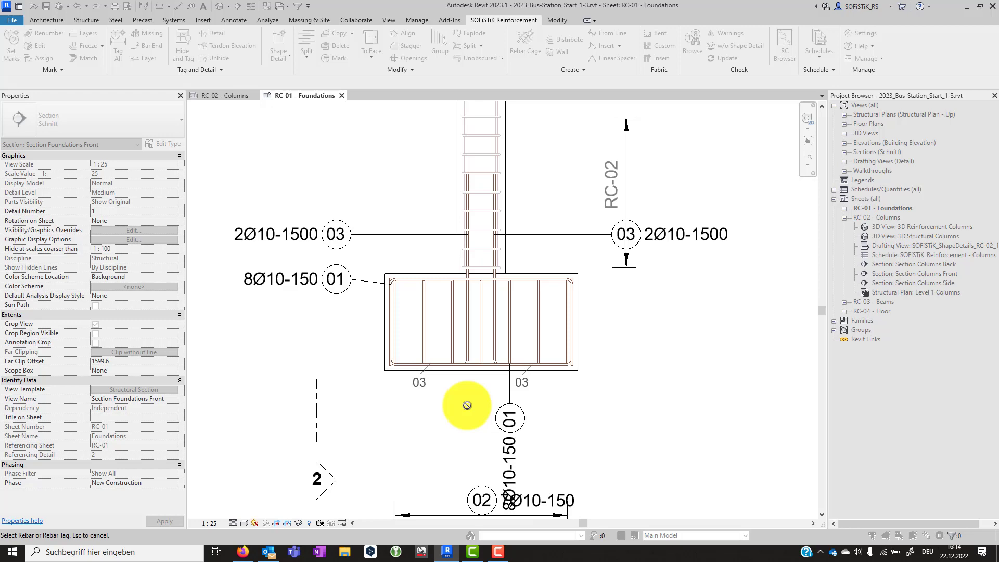
# Step: Change the left starter bar's A leg to 250 mm, renumbering its mark to 04
pyautogui.click(469, 342)
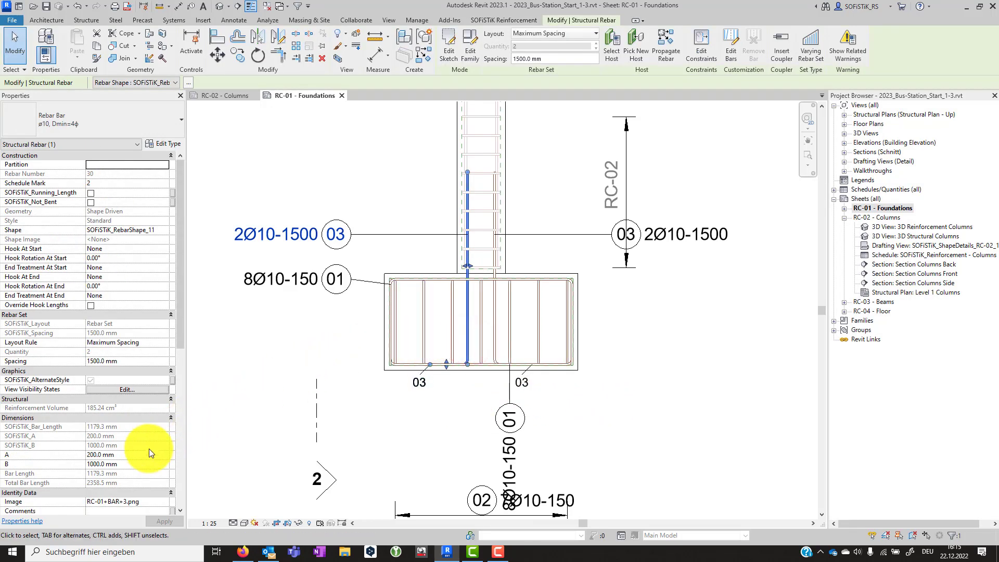
pyautogui.click(139, 455)
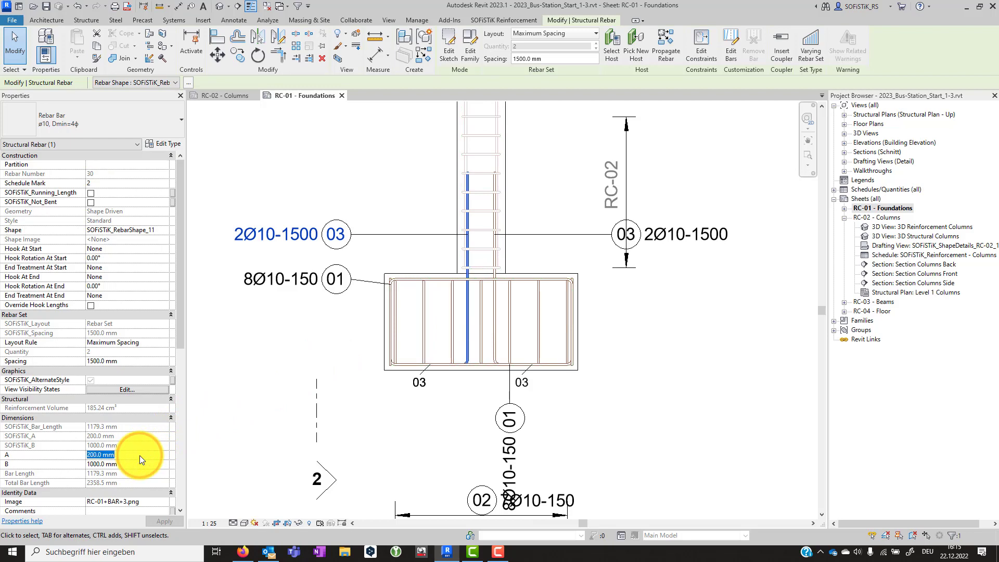
pyautogui.write('25')
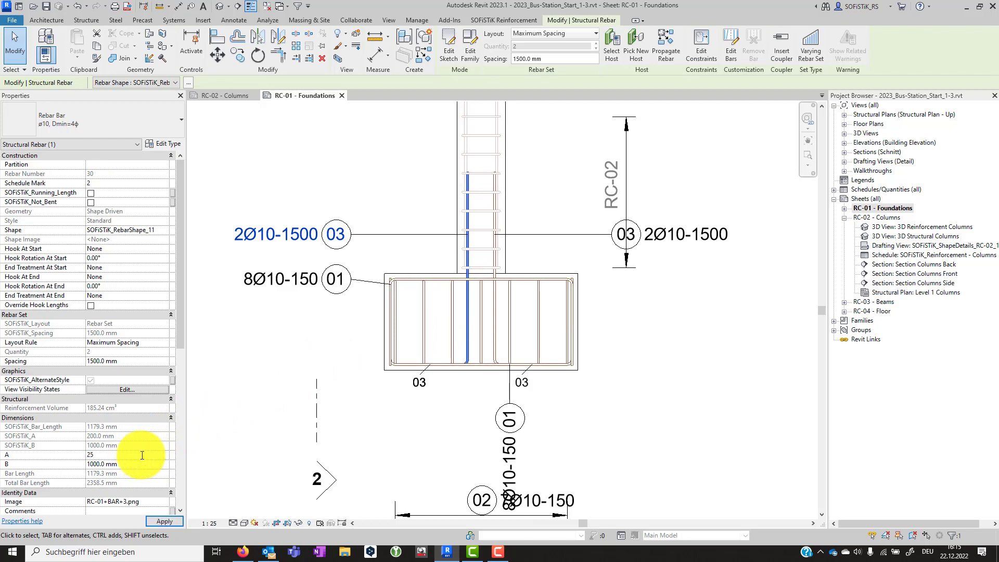
pyautogui.write('0')
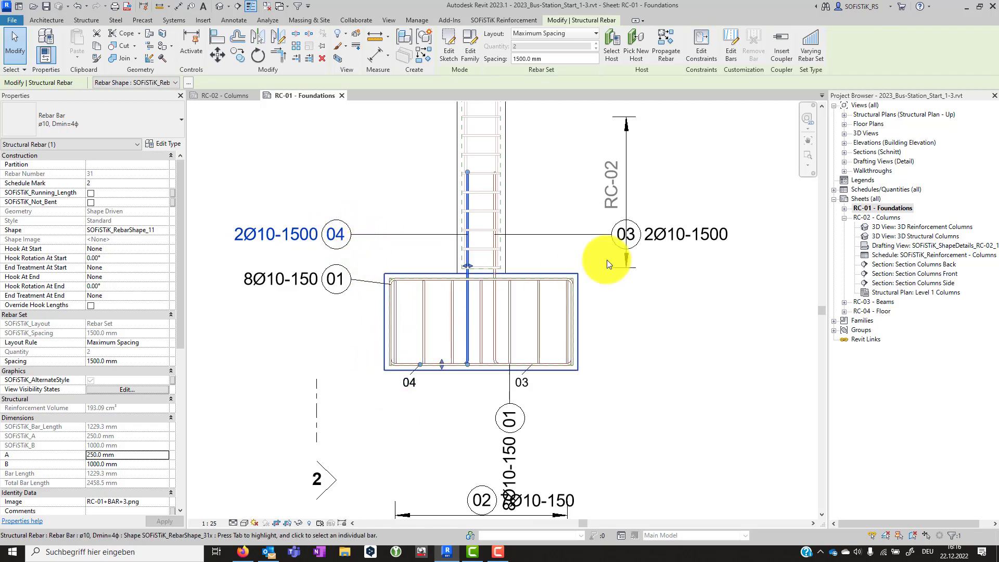
pyautogui.click(683, 235)
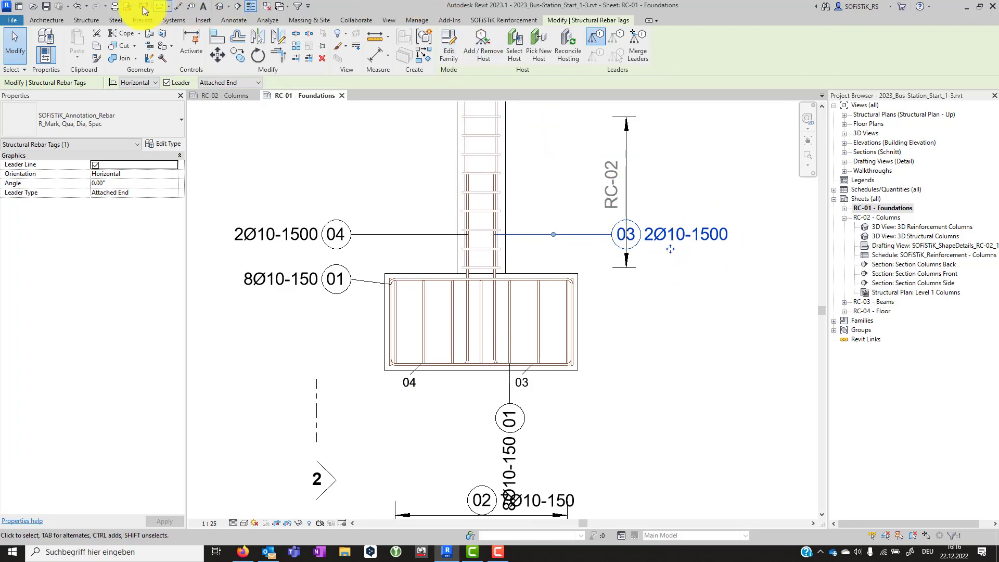
# Step: Undo the length change, then set A to 250 mm on the bars via the left 03 tag
pyautogui.click(77, 6)
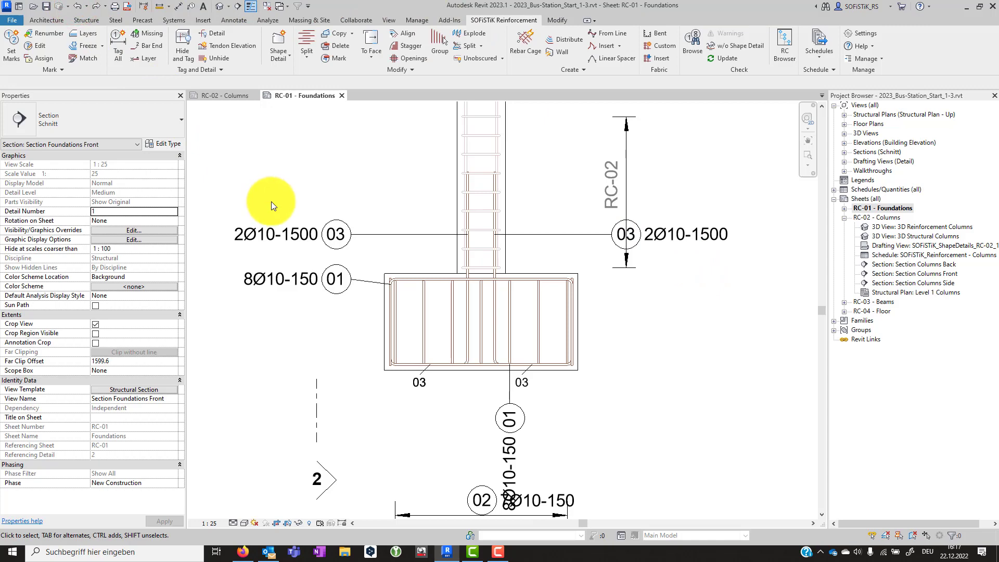
pyautogui.click(35, 45)
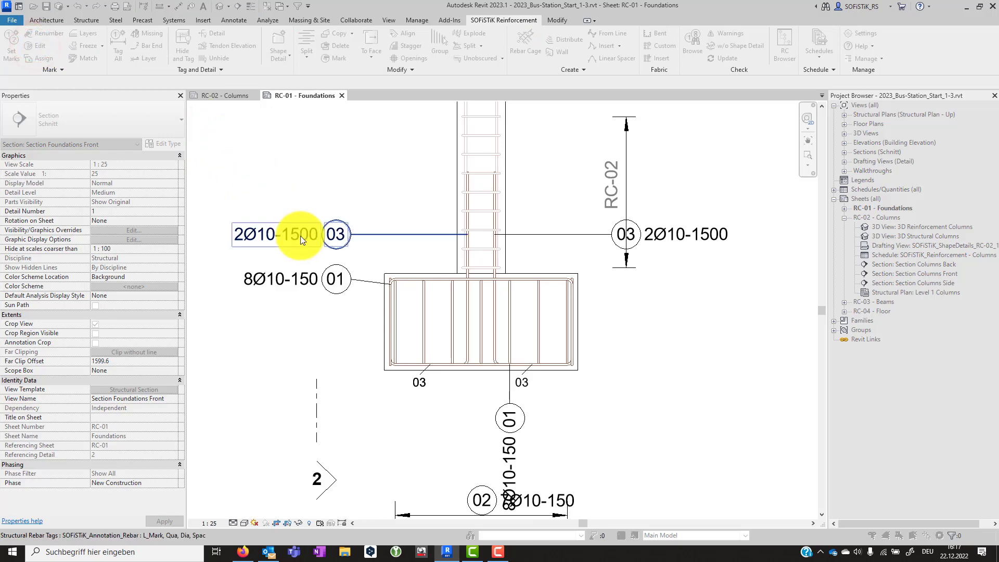
pyautogui.click(300, 236)
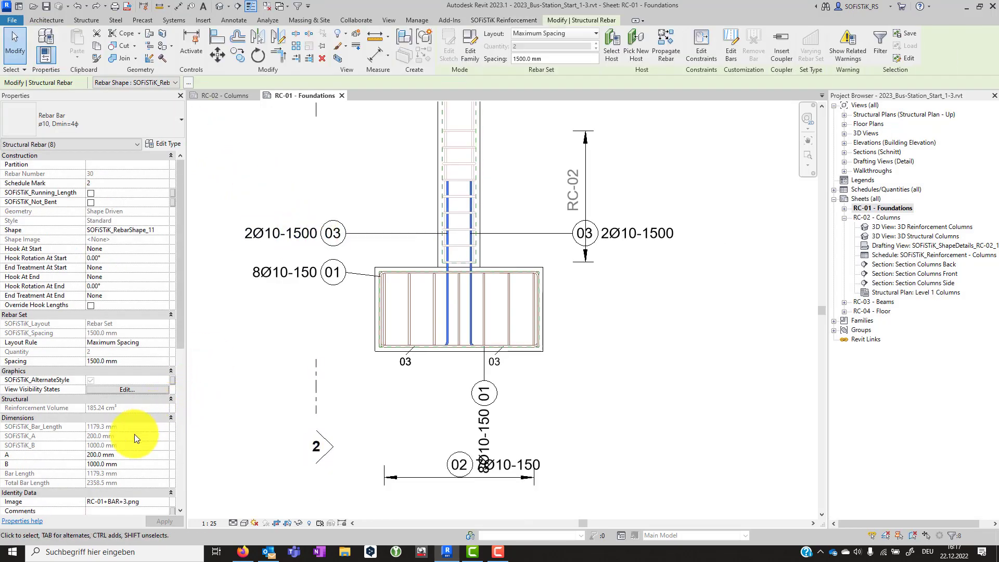
pyautogui.scroll(-1, 134, 434)
pyautogui.click(125, 438)
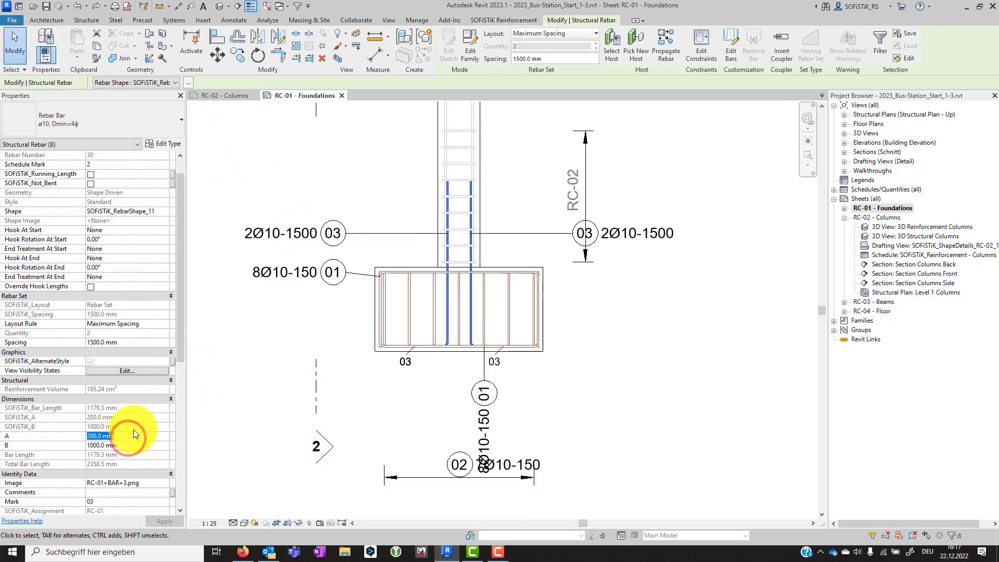
pyautogui.write('250')
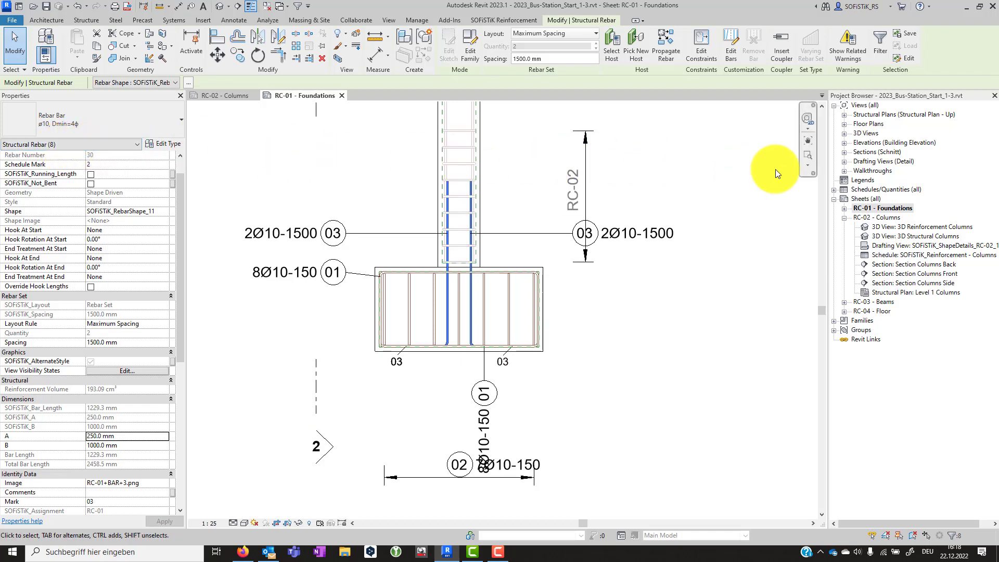
# Step: Open the 3D Reinforcement view from 3D Views and clear the current selection
pyautogui.click(845, 133)
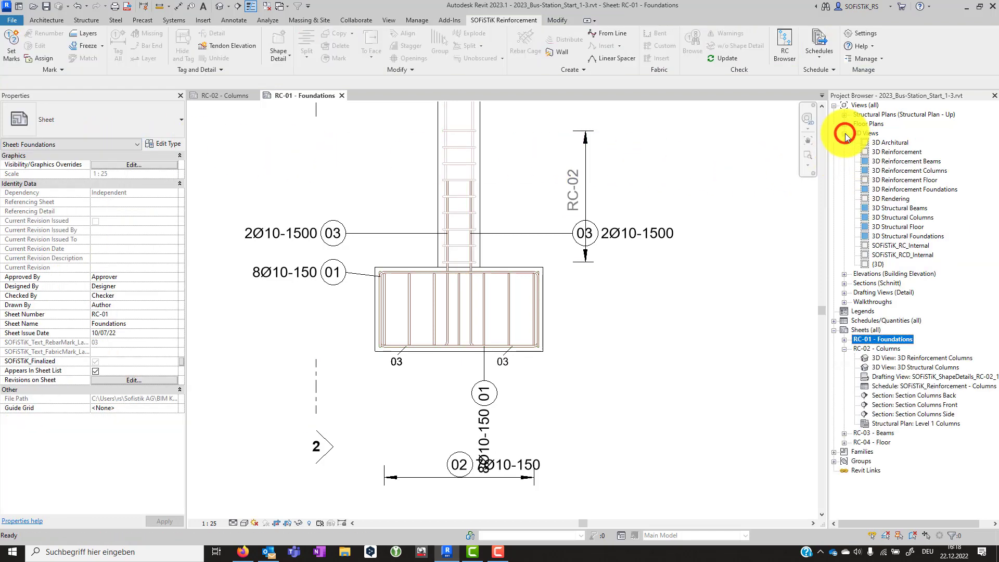
pyautogui.doubleClick(892, 153)
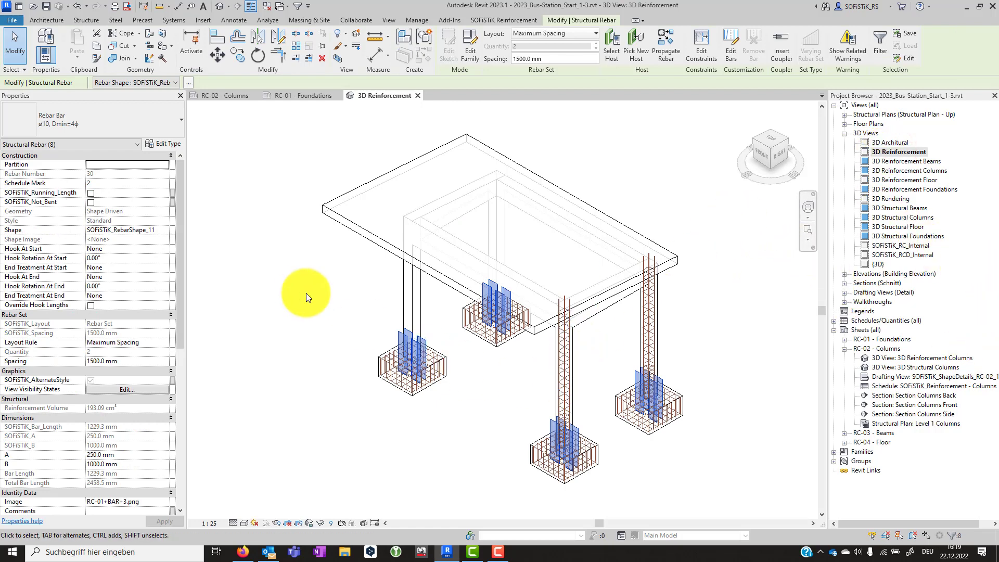
pyautogui.scroll(-2, 307, 292)
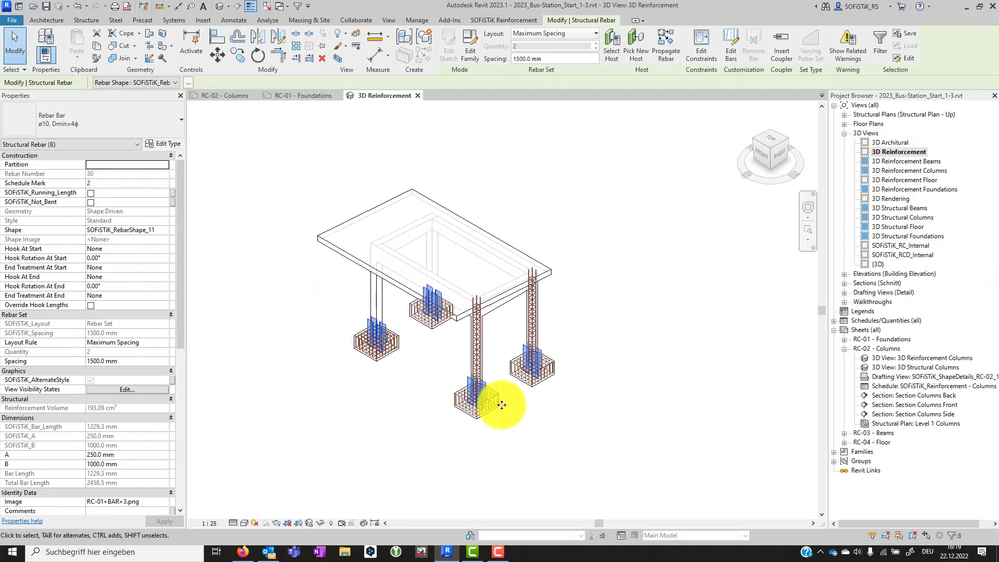
pyautogui.click(379, 302)
pyautogui.click(357, 418)
# Step: Select the left footing's rebar set to read its Mark, then deselect it
pyautogui.scroll(1, 375, 403)
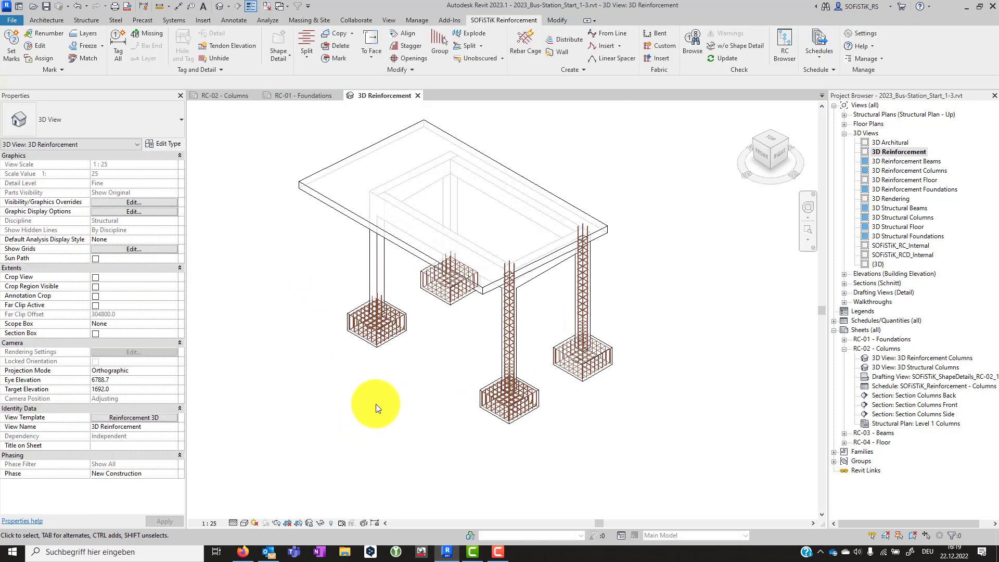
pyautogui.scroll(1, 375, 404)
pyautogui.scroll(2, 548, 296)
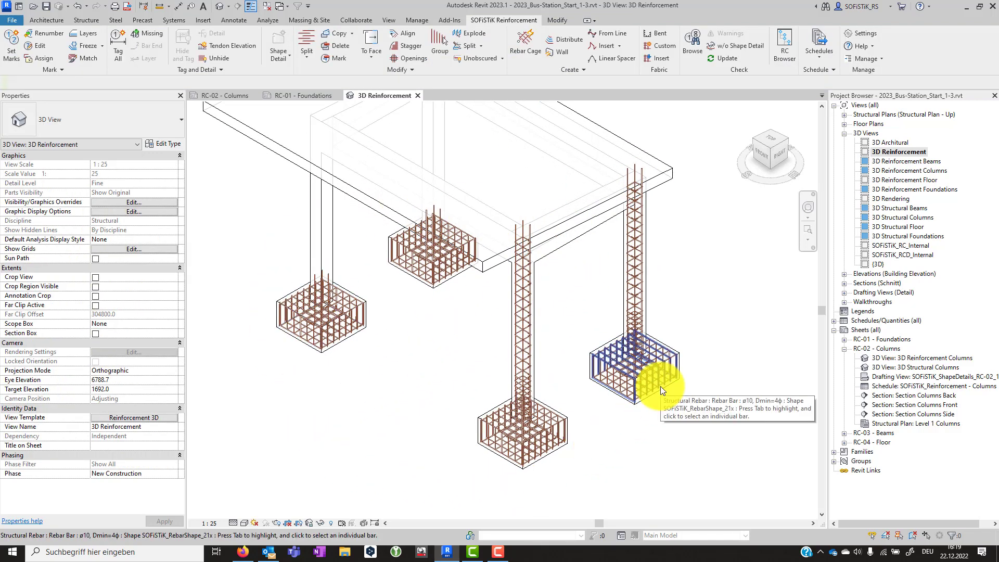
pyautogui.click(330, 329)
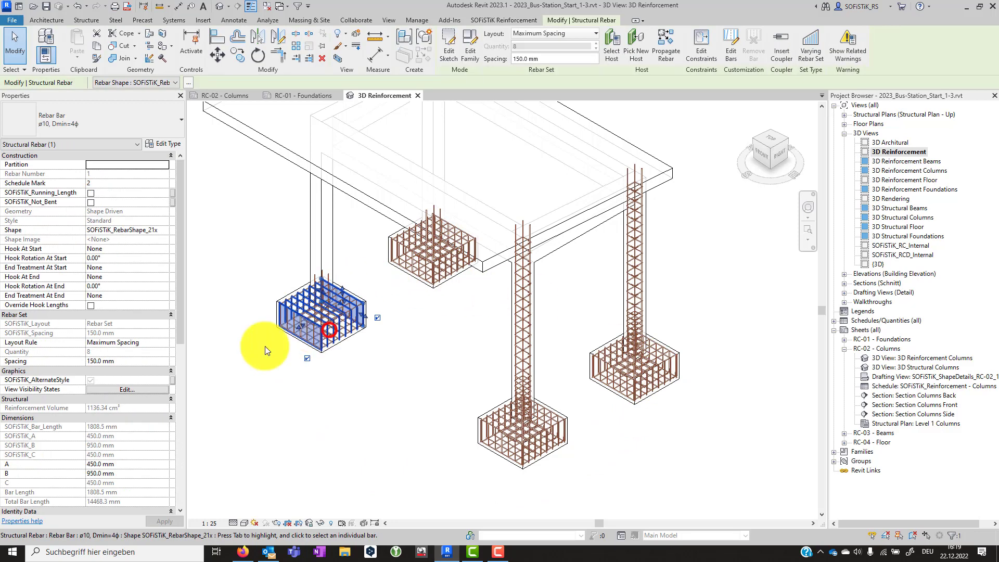
pyautogui.scroll(-3, 131, 458)
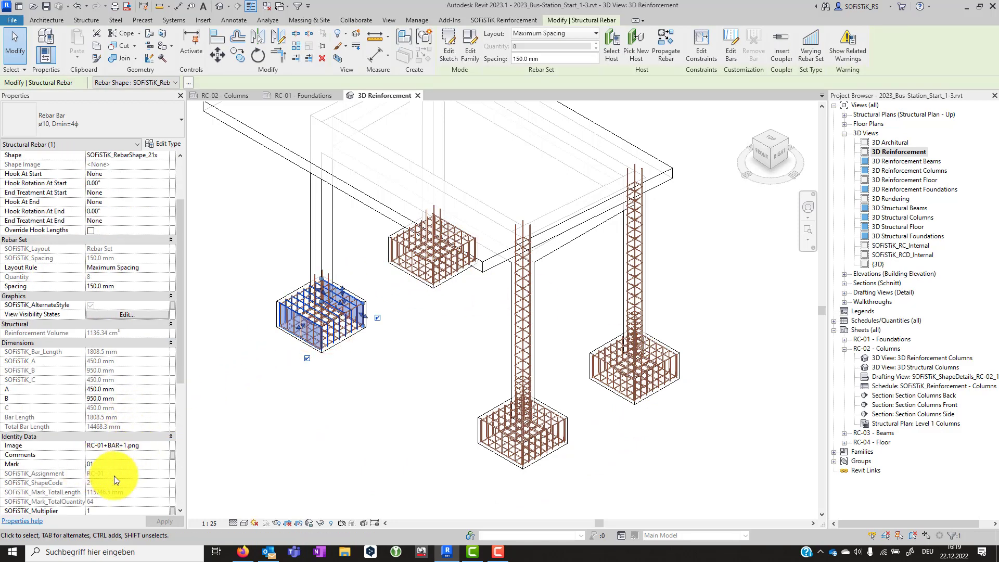
pyautogui.click(410, 390)
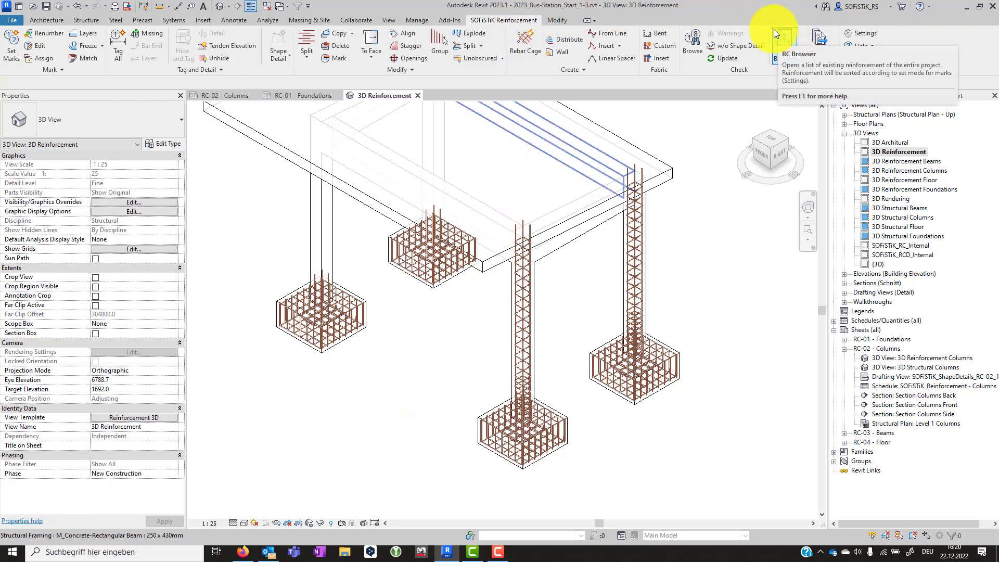
# Step: Show RC-01's rebar sets in the Reinforcement Browser with set 02 expanded
pyautogui.click(788, 42)
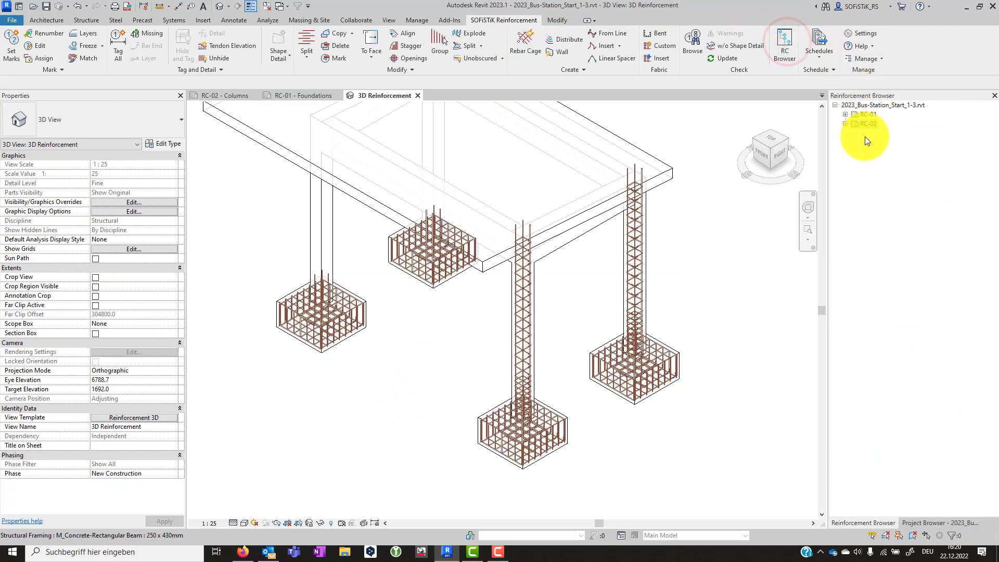
pyautogui.click(846, 115)
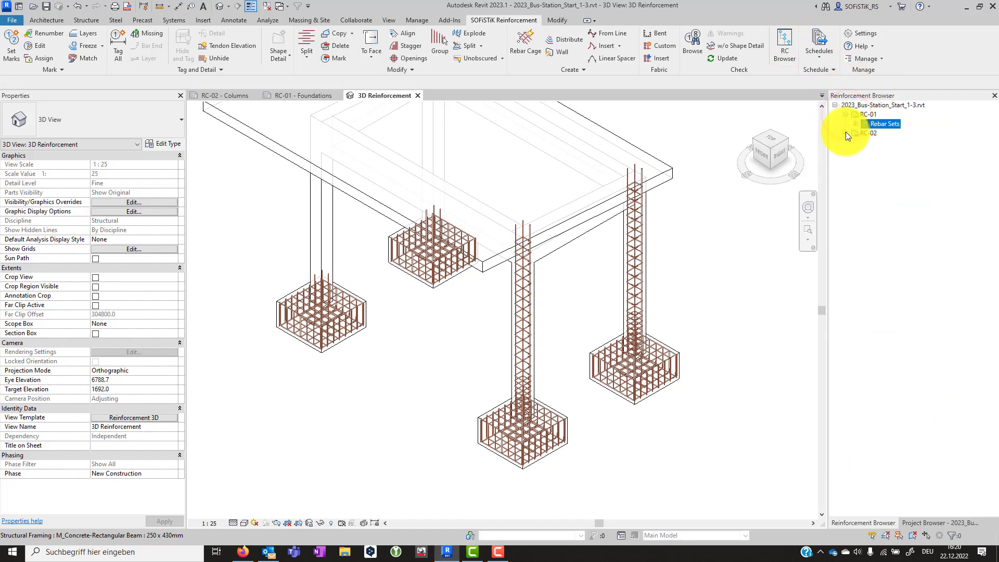
pyautogui.click(856, 125)
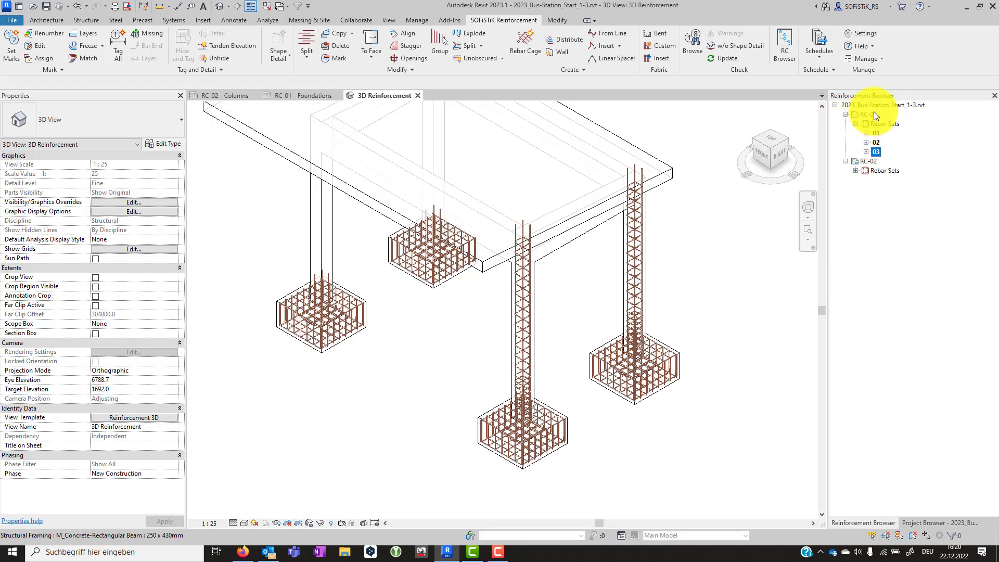
pyautogui.click(867, 143)
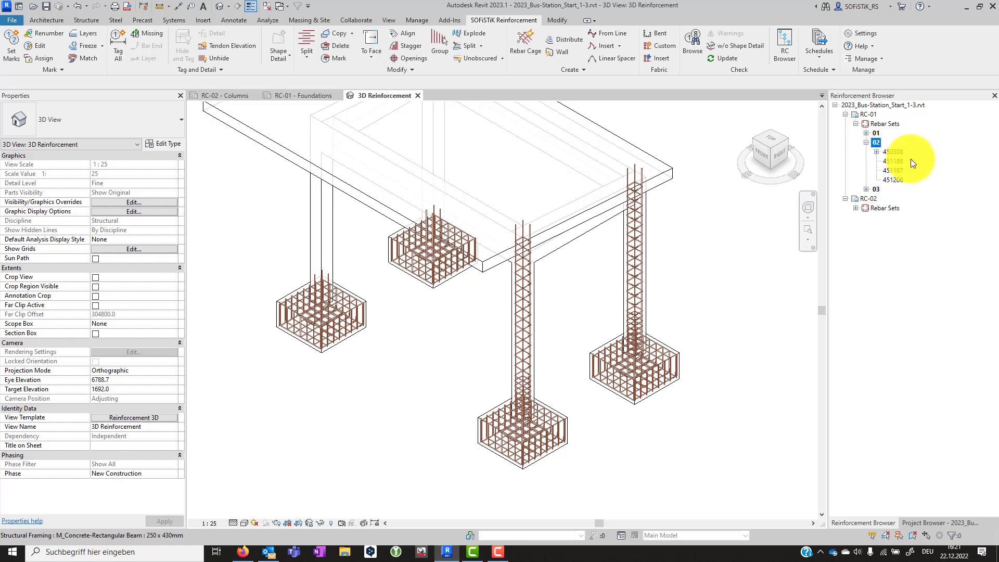
# Step: Select all bars of rebar set 02, then all of RC-01's reinforcement, then deselect
pyautogui.rightClick(876, 142)
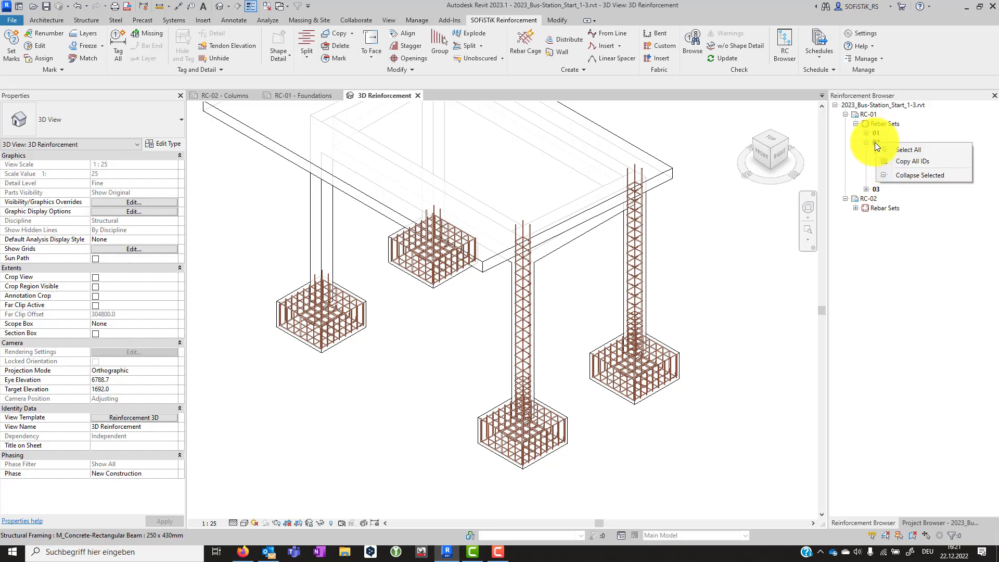
pyautogui.click(905, 149)
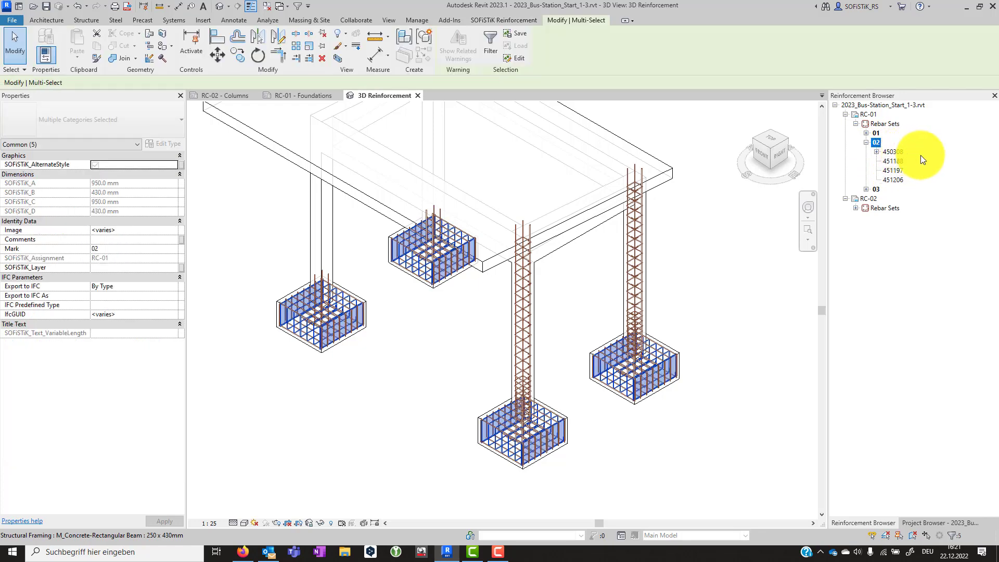
pyautogui.rightClick(871, 115)
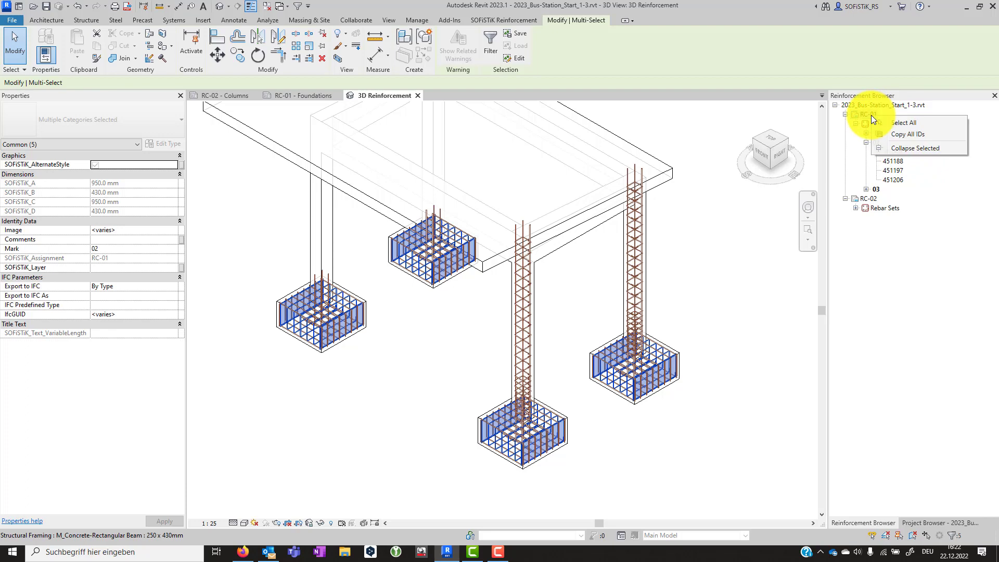
pyautogui.click(908, 124)
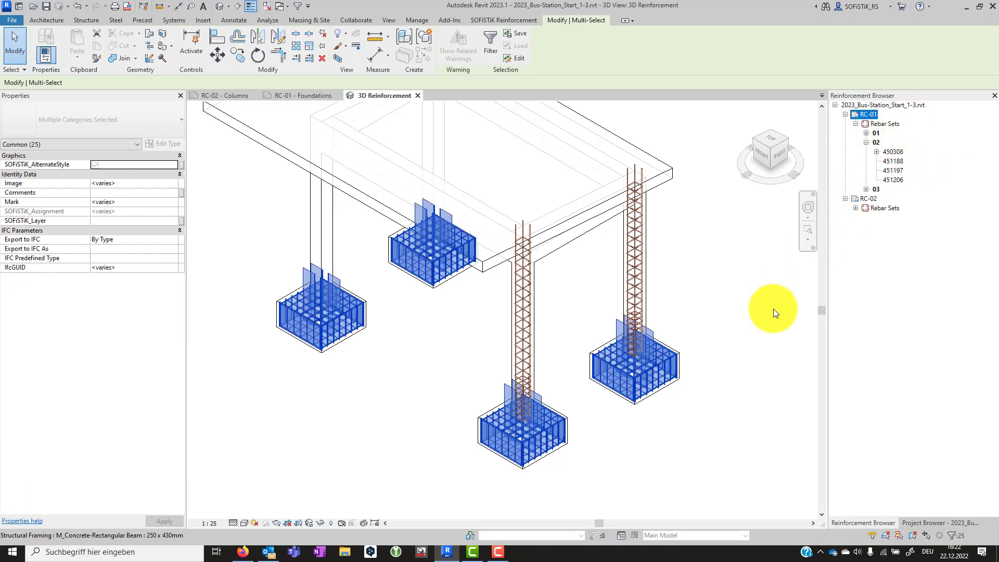
pyautogui.click(794, 312)
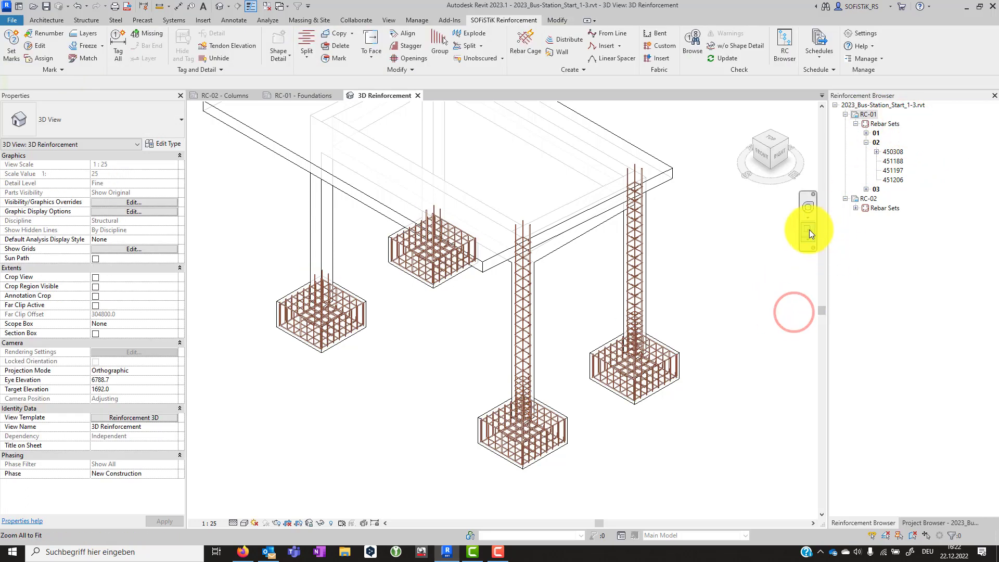
# Step: Propagate the centre column's rebar to the left column
pyautogui.scroll(-2, 720, 348)
pyautogui.scroll(1, 621, 312)
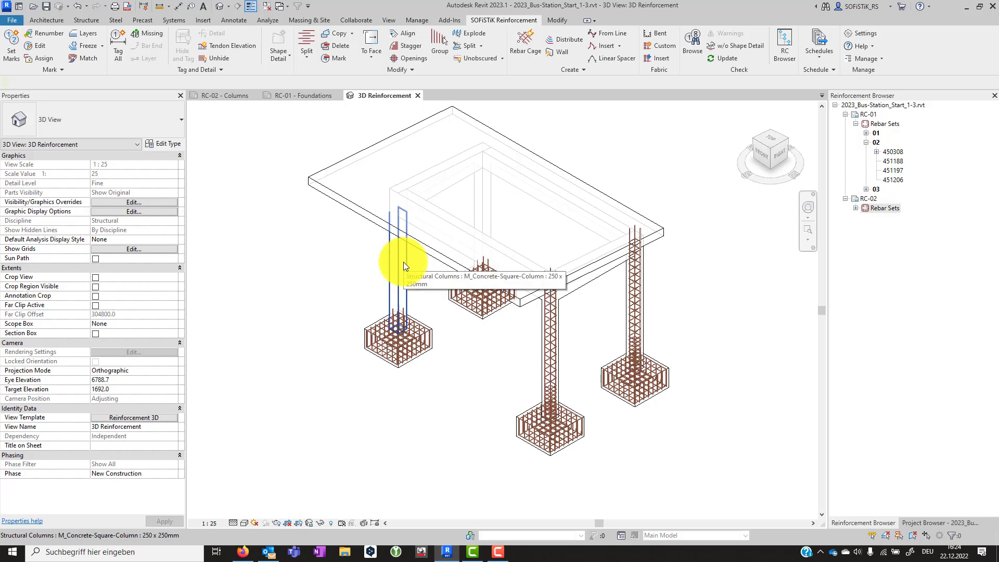
pyautogui.scroll(2, 556, 346)
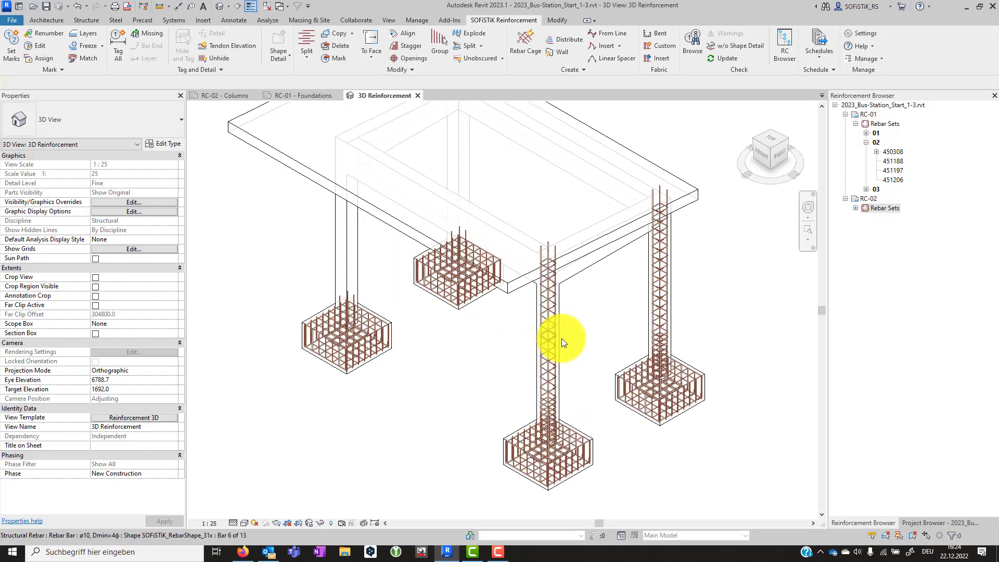
pyautogui.click(561, 338)
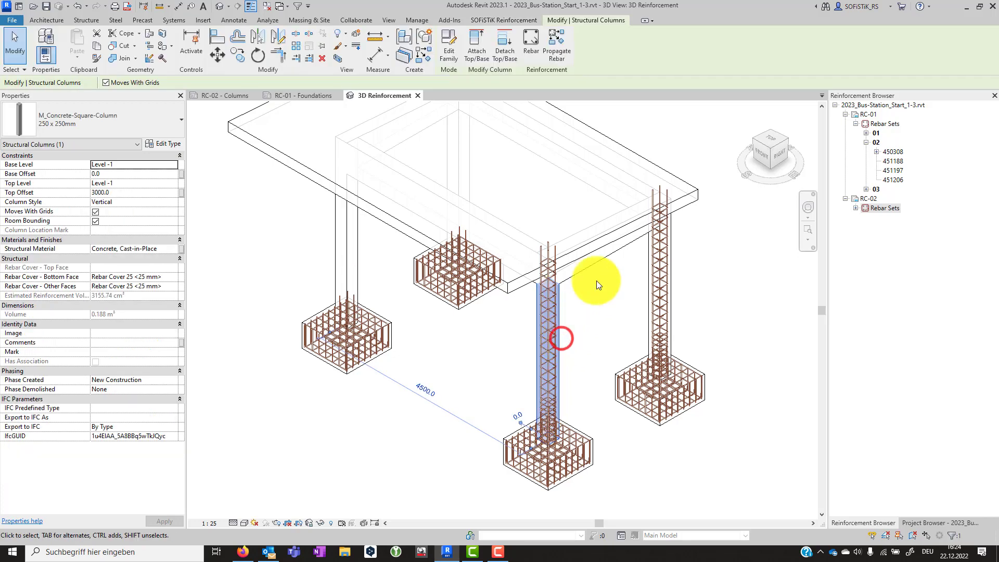
pyautogui.click(558, 41)
pyautogui.click(349, 241)
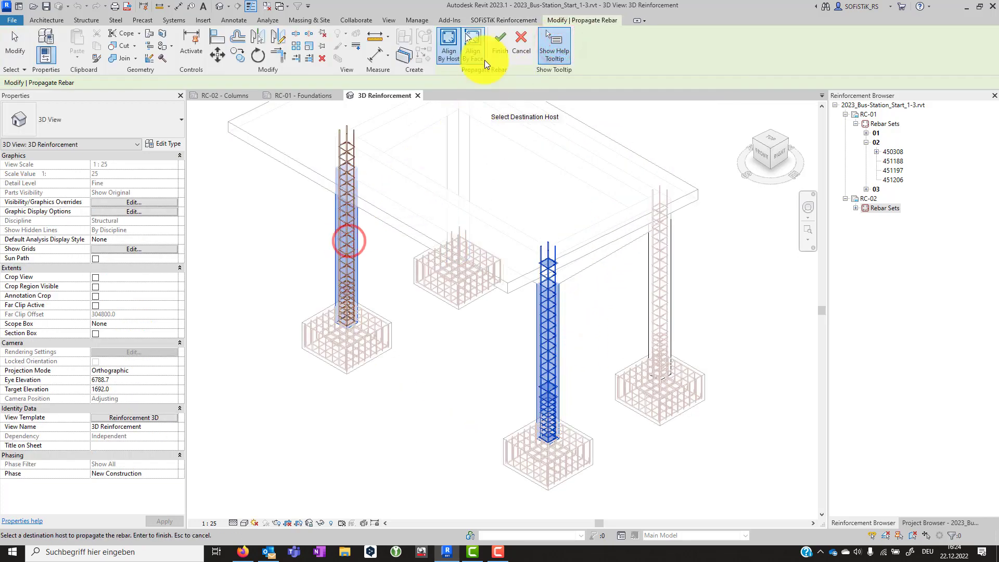
pyautogui.click(508, 35)
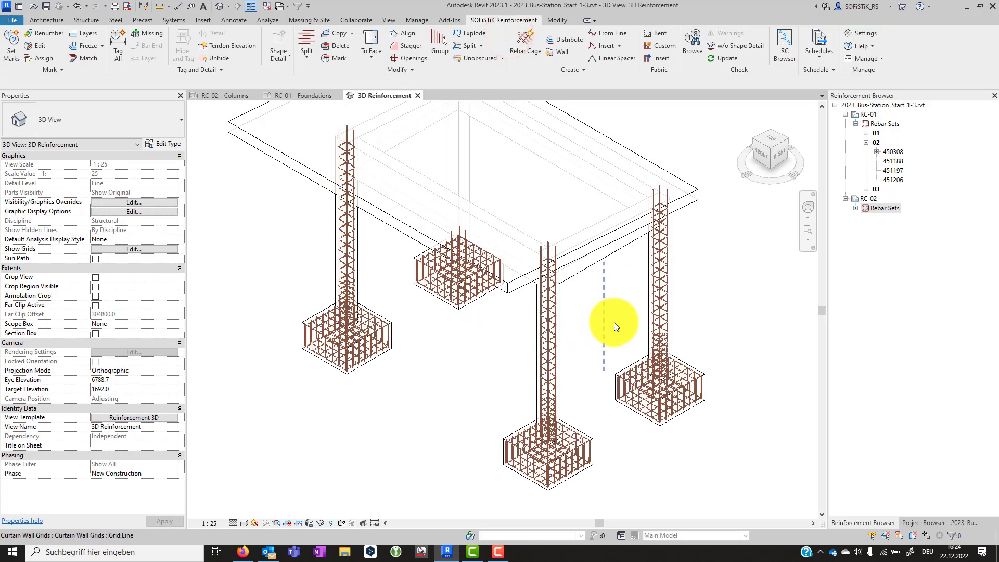
# Step: Propagate the right column's rebar to the back column
pyautogui.scroll(2, 668, 297)
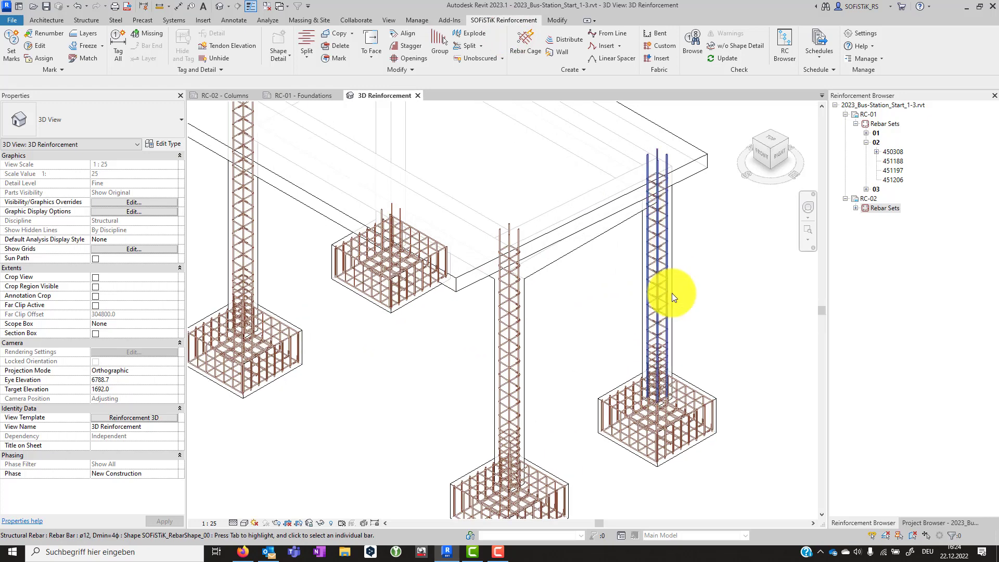
pyautogui.click(672, 293)
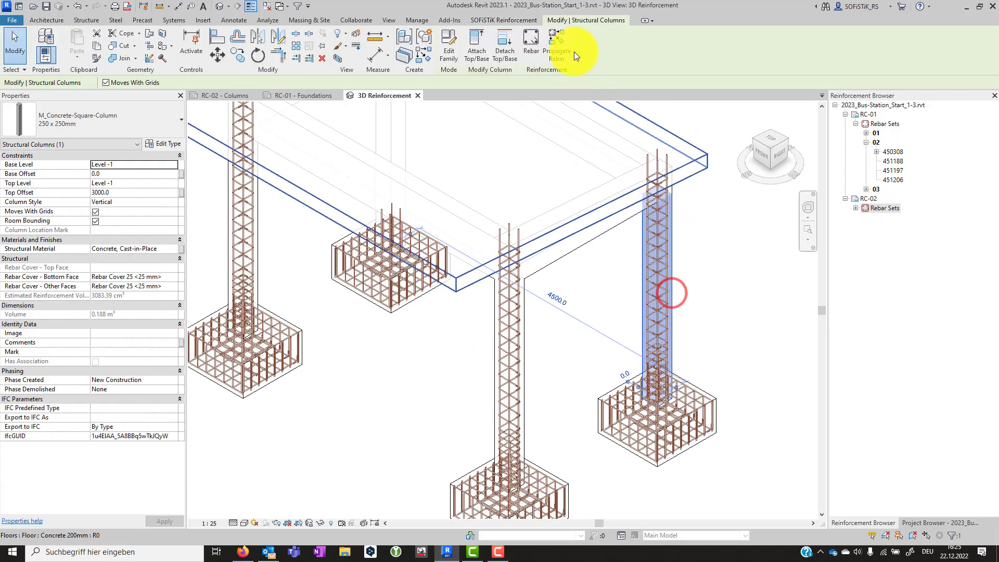
pyautogui.click(558, 46)
pyautogui.click(395, 132)
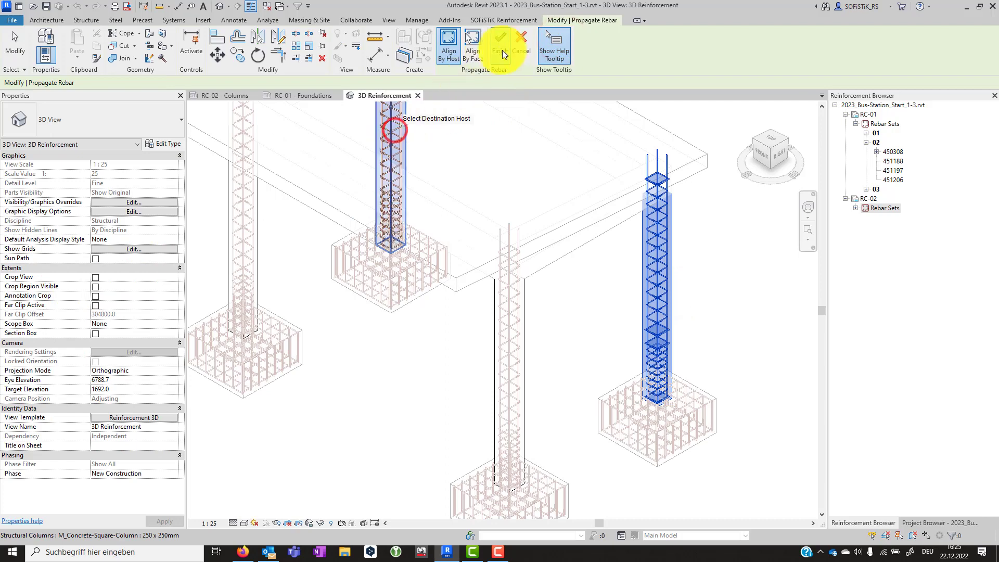
pyautogui.click(501, 48)
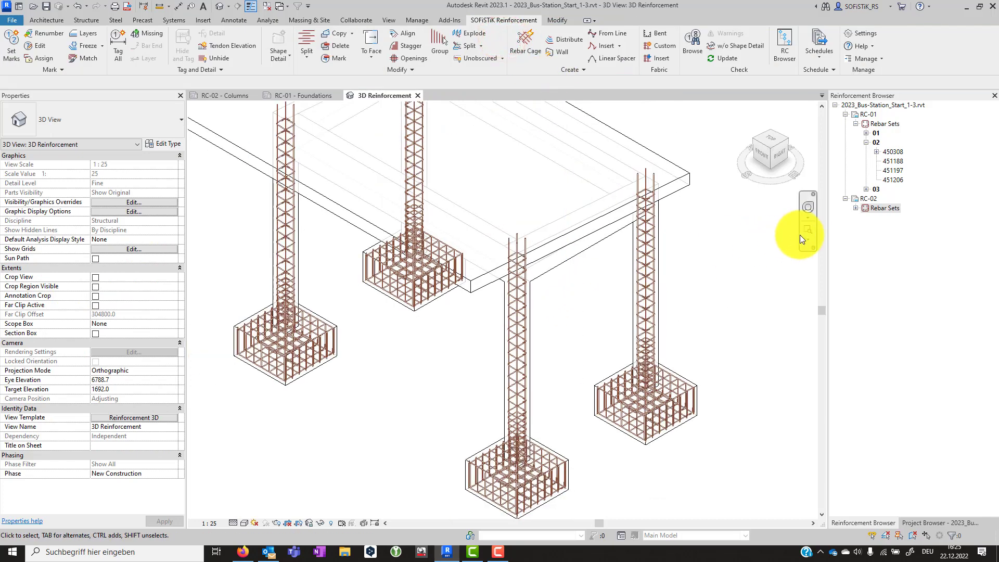
# Step: Zoom to fit all four reinforced footings and columns in the 3D view
pyautogui.click(808, 230)
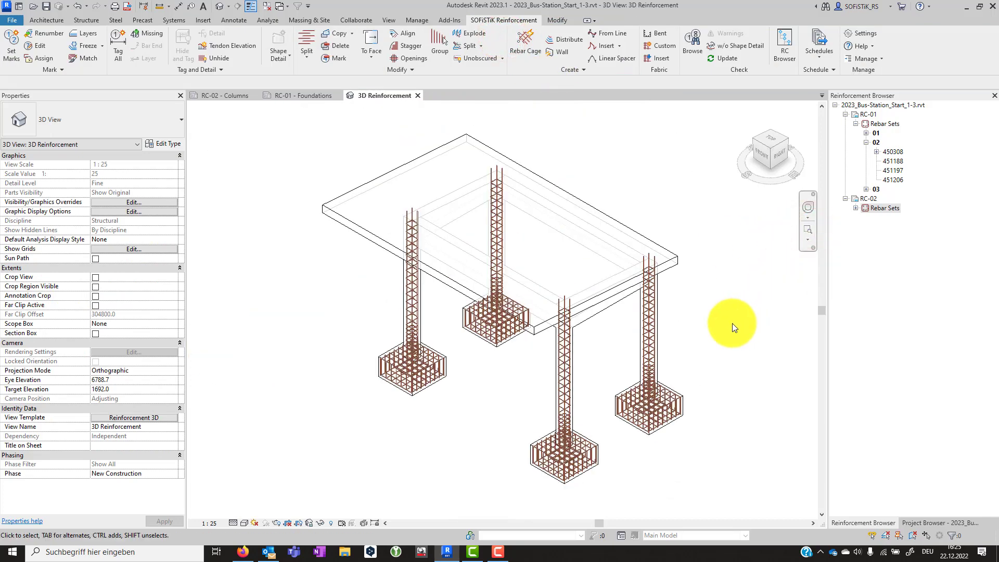